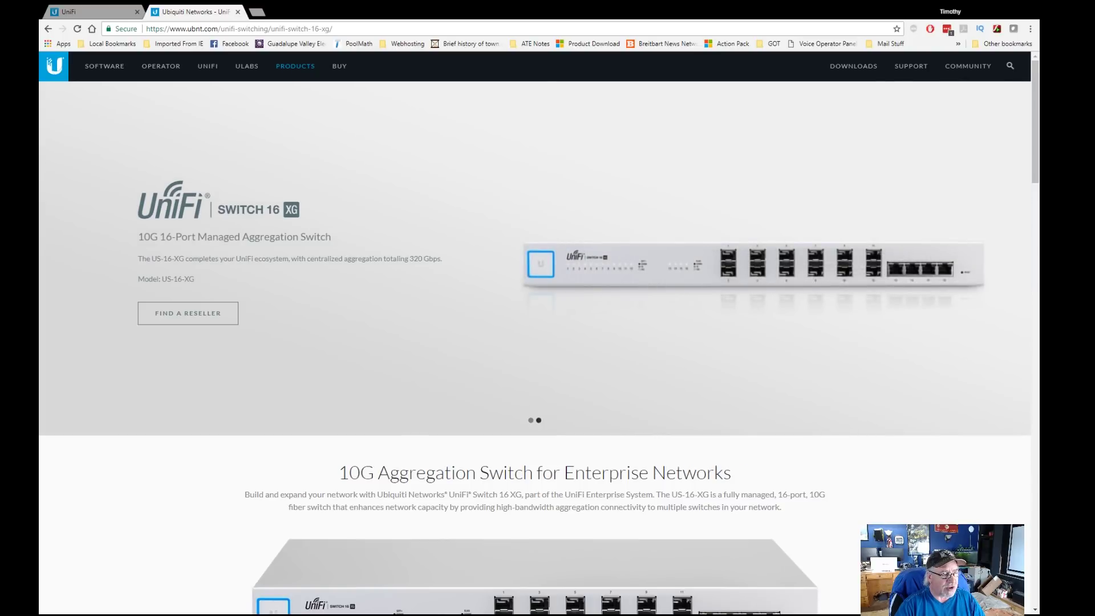
Step: Scroll the US-16-XG product page past the port labels to the 10 Gbps Deployment Example diagram
{"action": "scroll", "coordinate": [535, 342], "scroll_direction": "down", "scroll_amount": 2}
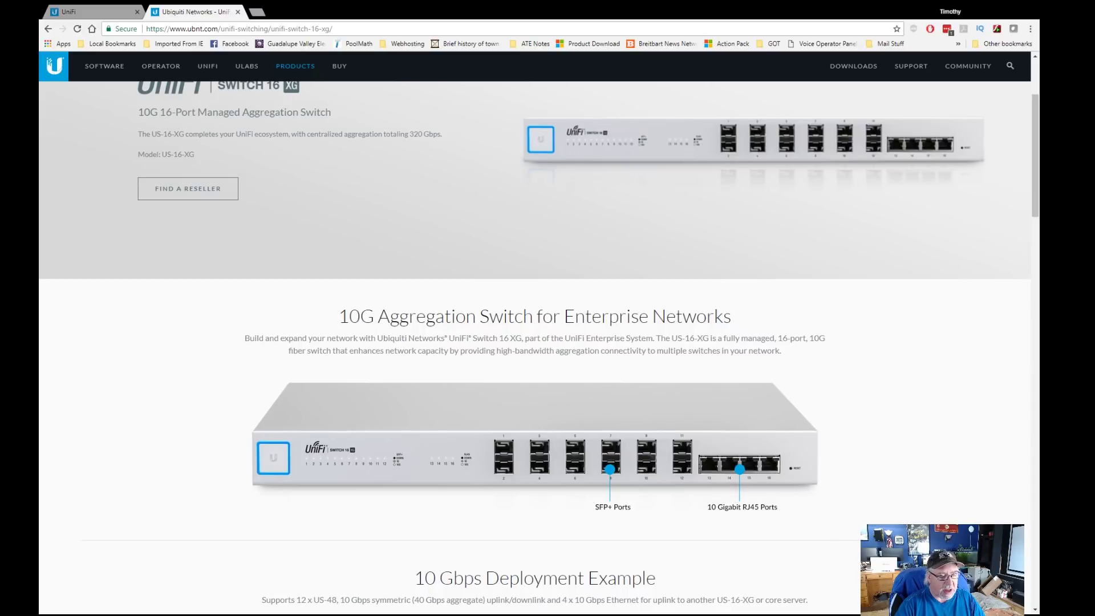
{"action": "scroll", "coordinate": [538, 347], "scroll_direction": "down", "scroll_amount": 2}
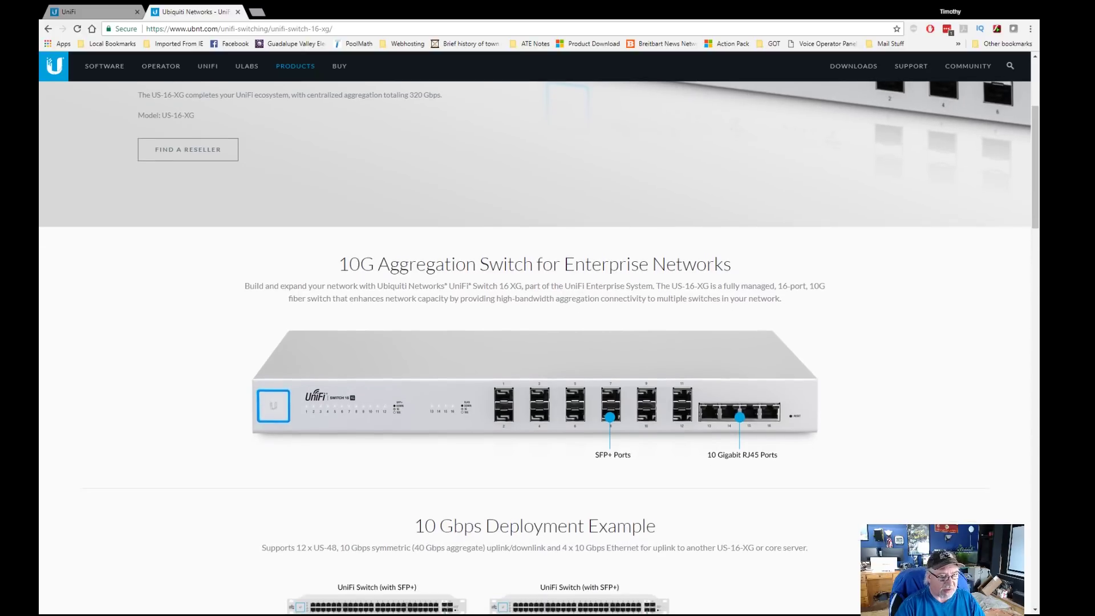
{"action": "scroll", "coordinate": [538, 347], "scroll_direction": "down", "scroll_amount": 3}
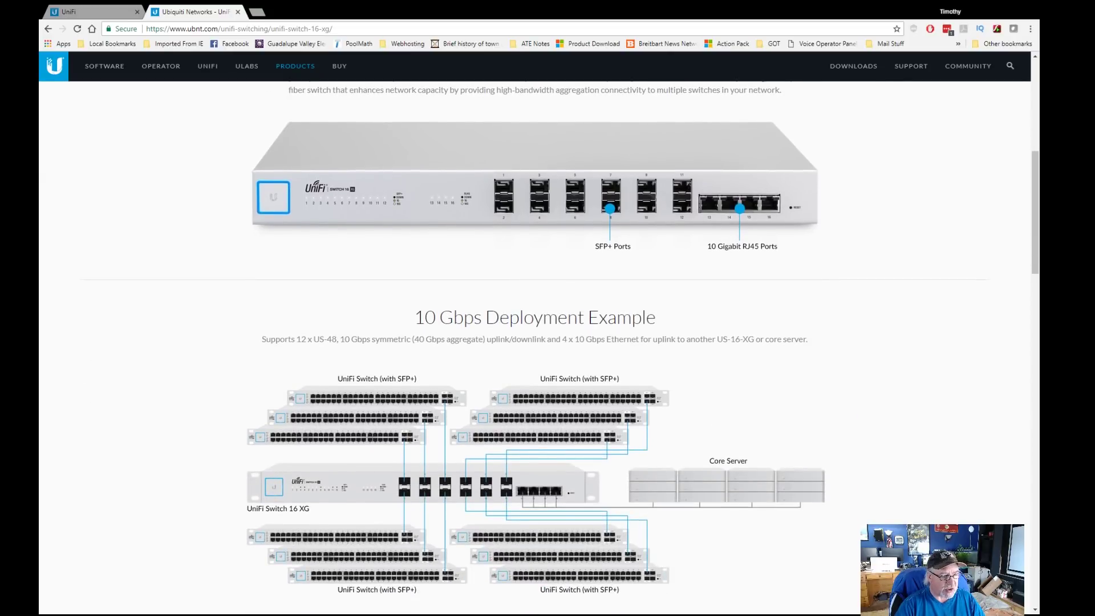
{"action": "scroll", "coordinate": [538, 348], "scroll_direction": "down", "scroll_amount": 2}
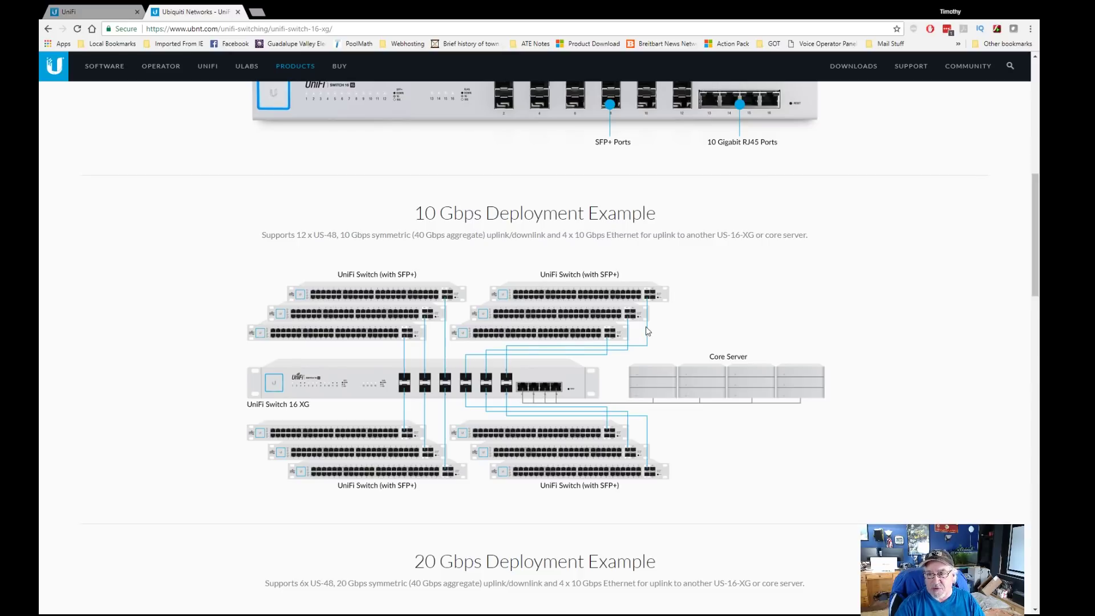
{"action": "scroll", "coordinate": [649, 328], "scroll_direction": "up", "scroll_amount": 2}
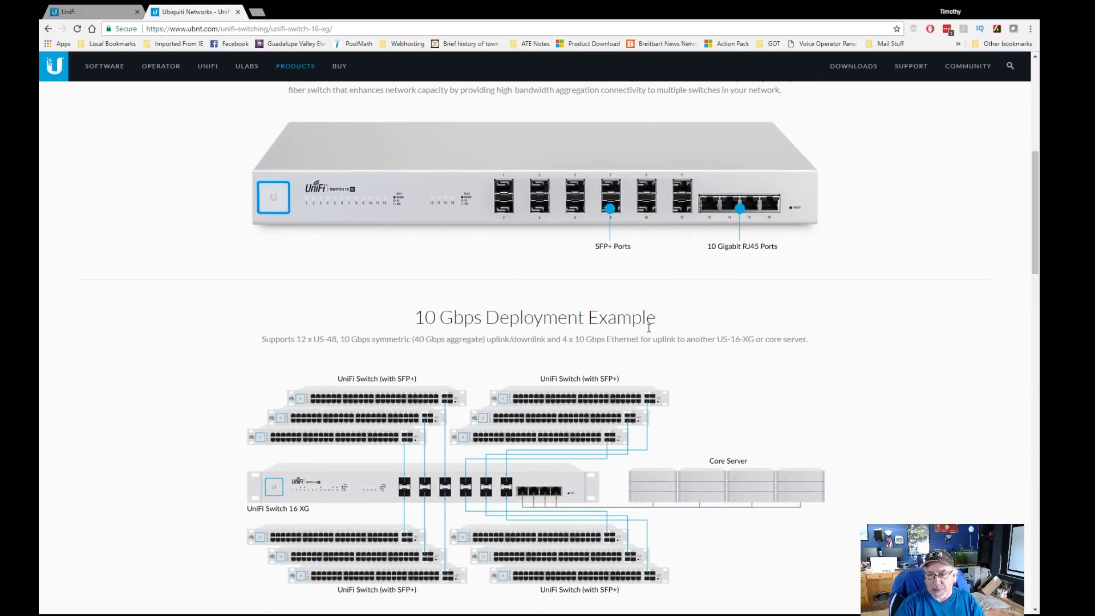
{"action": "scroll", "coordinate": [648, 328], "scroll_direction": "down", "scroll_amount": 2}
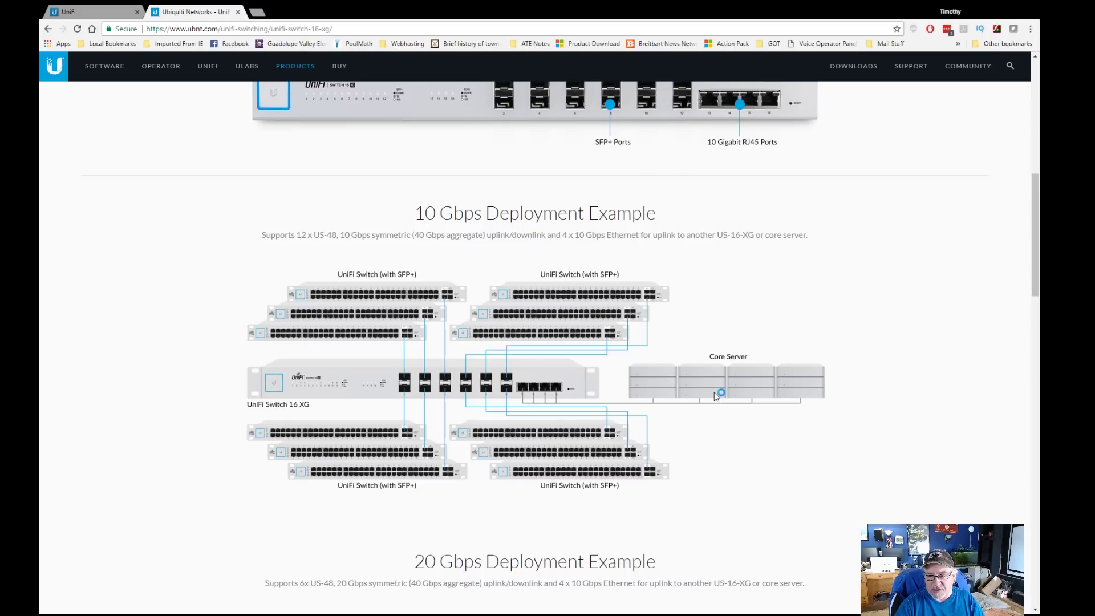
{"action": "scroll", "coordinate": [717, 396], "scroll_direction": "down", "scroll_amount": 2}
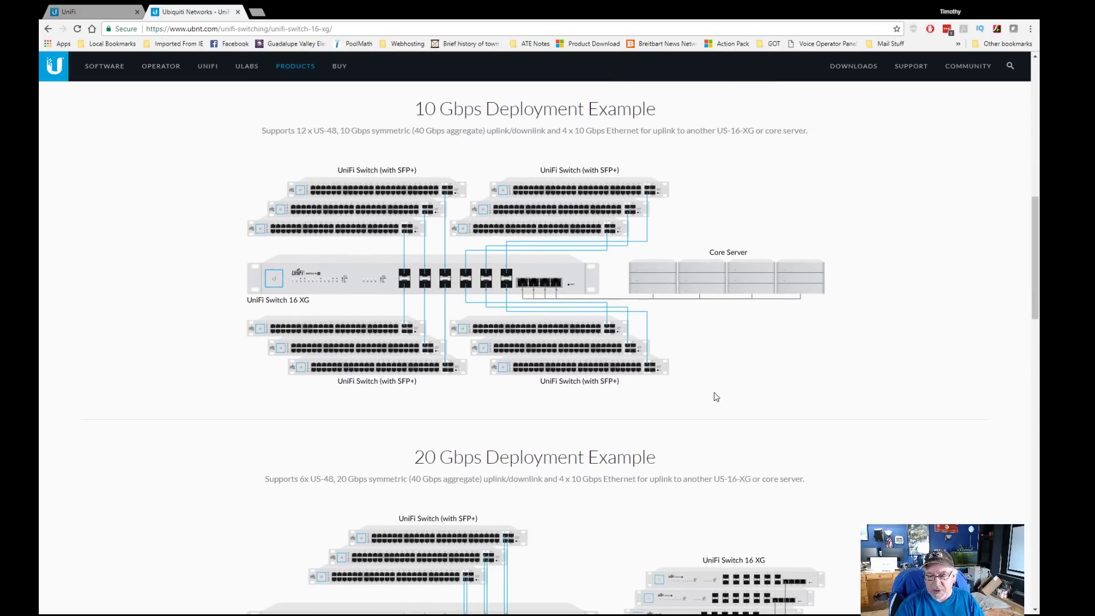
Step: Scroll through the 20 Gbps and Multi-Site deployment example sections of the product page
{"action": "scroll", "coordinate": [717, 396], "scroll_direction": "down", "scroll_amount": 1}
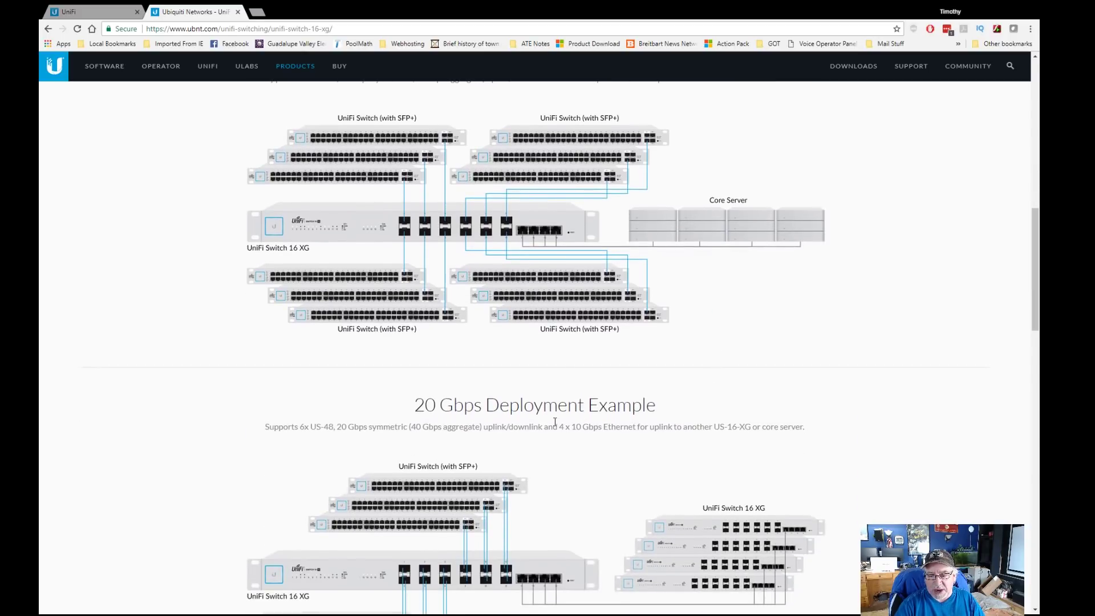
{"action": "scroll", "coordinate": [555, 425], "scroll_direction": "down", "scroll_amount": 2}
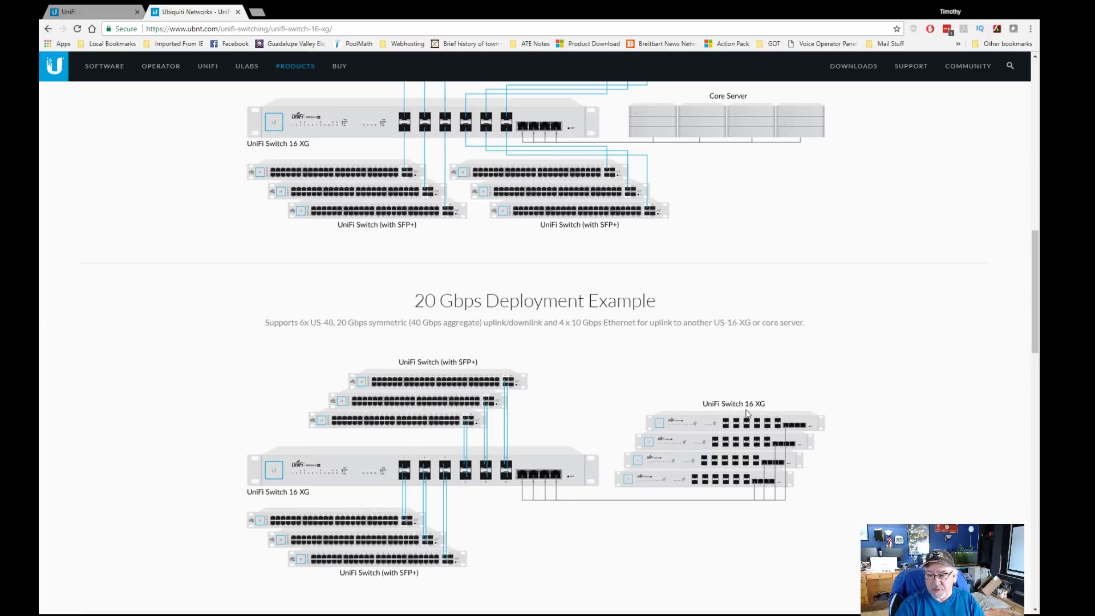
{"action": "scroll", "coordinate": [642, 372], "scroll_direction": "down", "scroll_amount": 3}
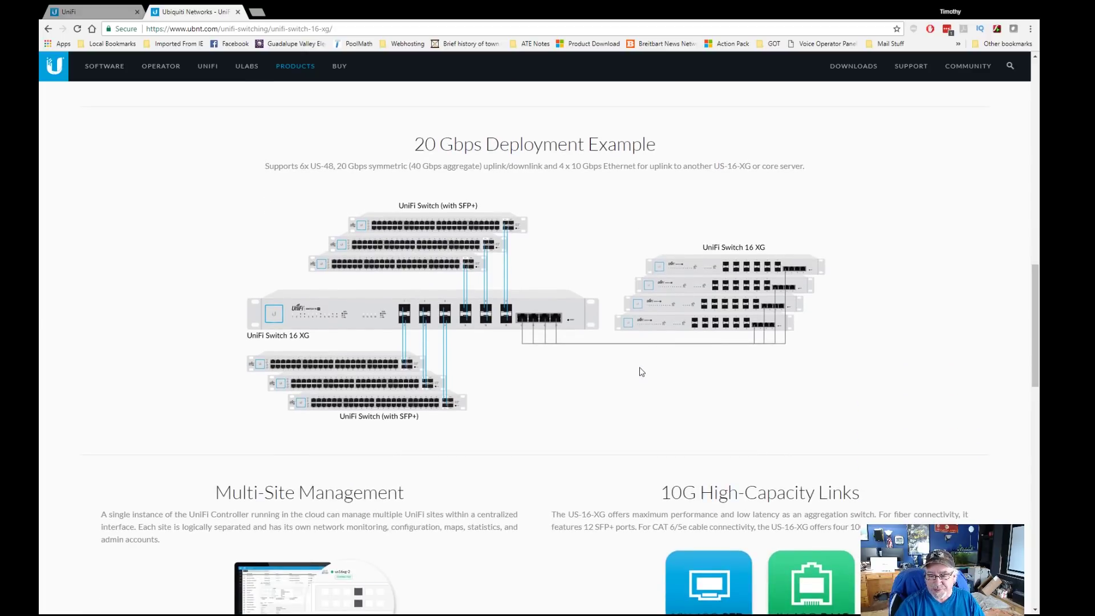
{"action": "scroll", "coordinate": [641, 372], "scroll_direction": "down", "scroll_amount": 2}
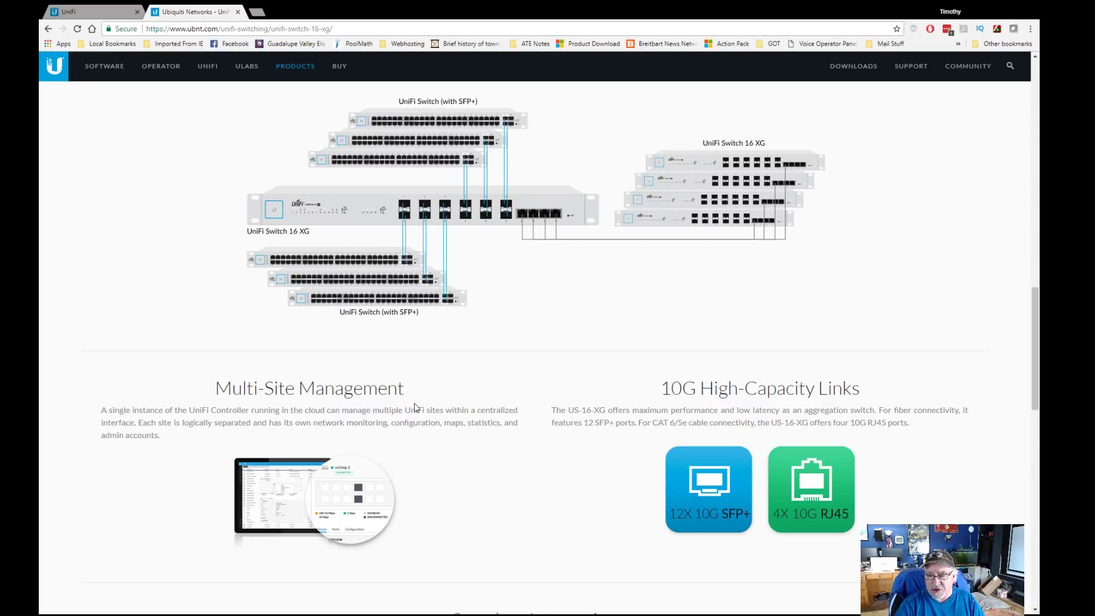
{"action": "scroll", "coordinate": [415, 407], "scroll_direction": "down", "scroll_amount": 1}
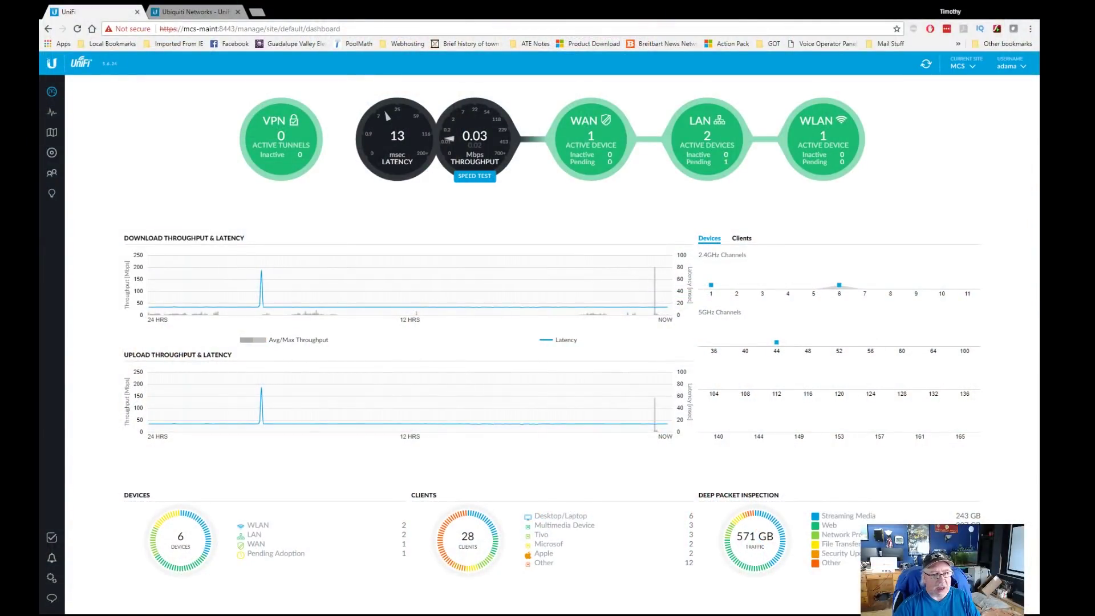
Step: Open the Devices list showing six devices, including the Switch XG at 192.168.5.33 pending adoption
{"action": "left_click", "coordinate": [51, 153]}
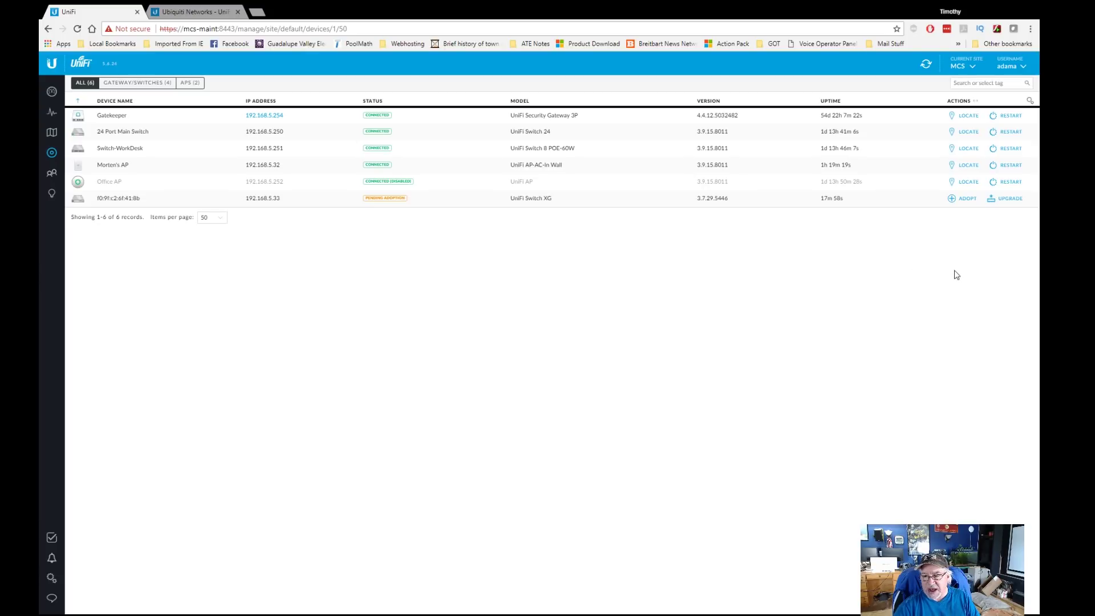
Step: Adopt the pending Switch XG f0:9f:c2:6f:41:8b, then bring up the MCS site settings
{"action": "left_click", "coordinate": [964, 199]}
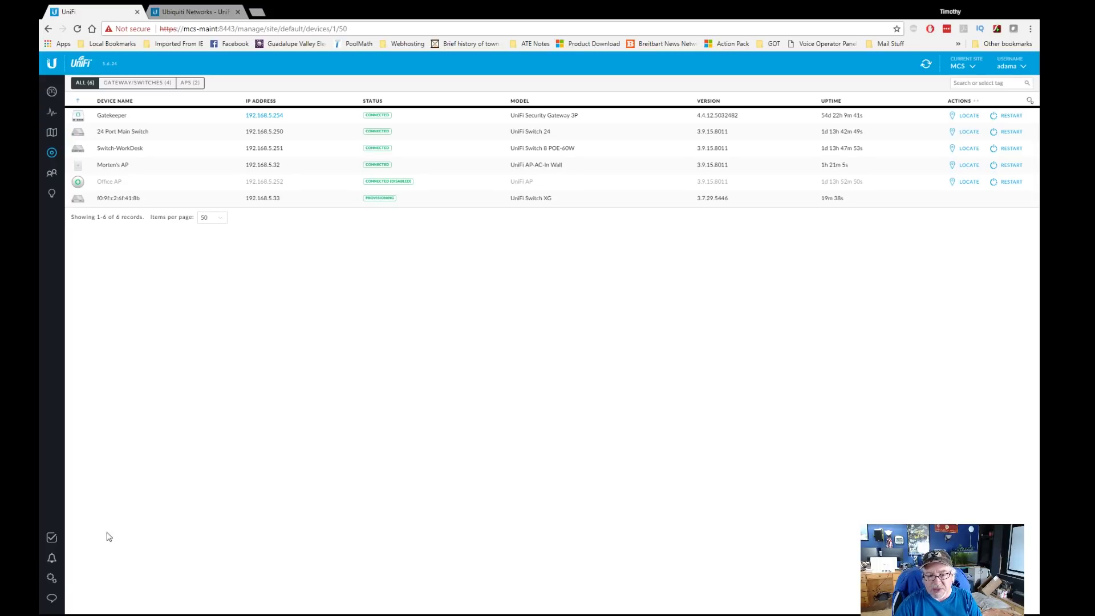
{"action": "left_click", "coordinate": [51, 579]}
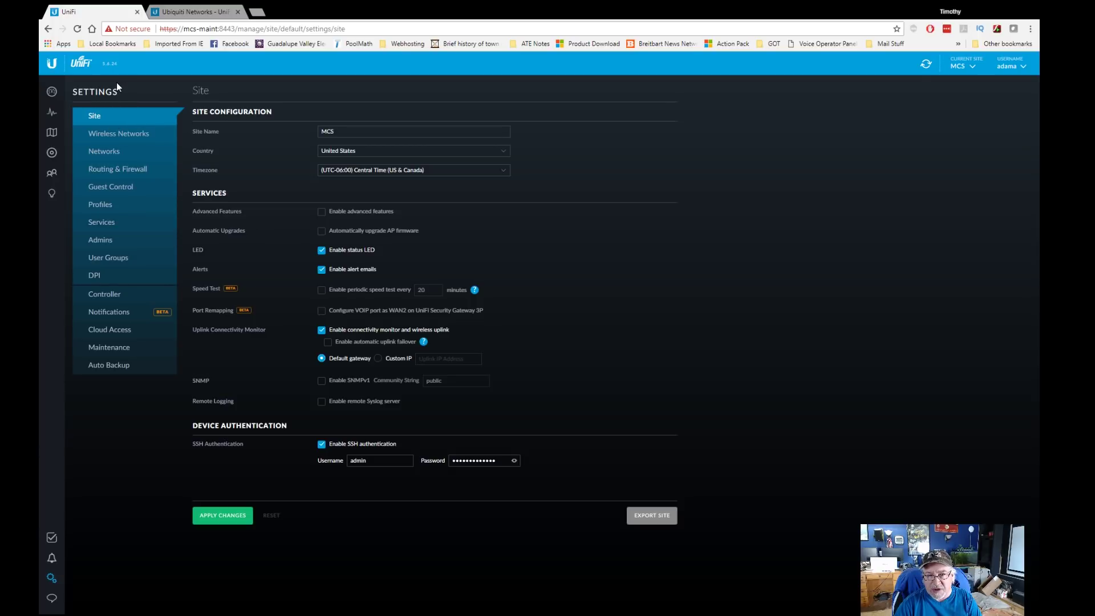
{"action": "left_click", "coordinate": [52, 153]}
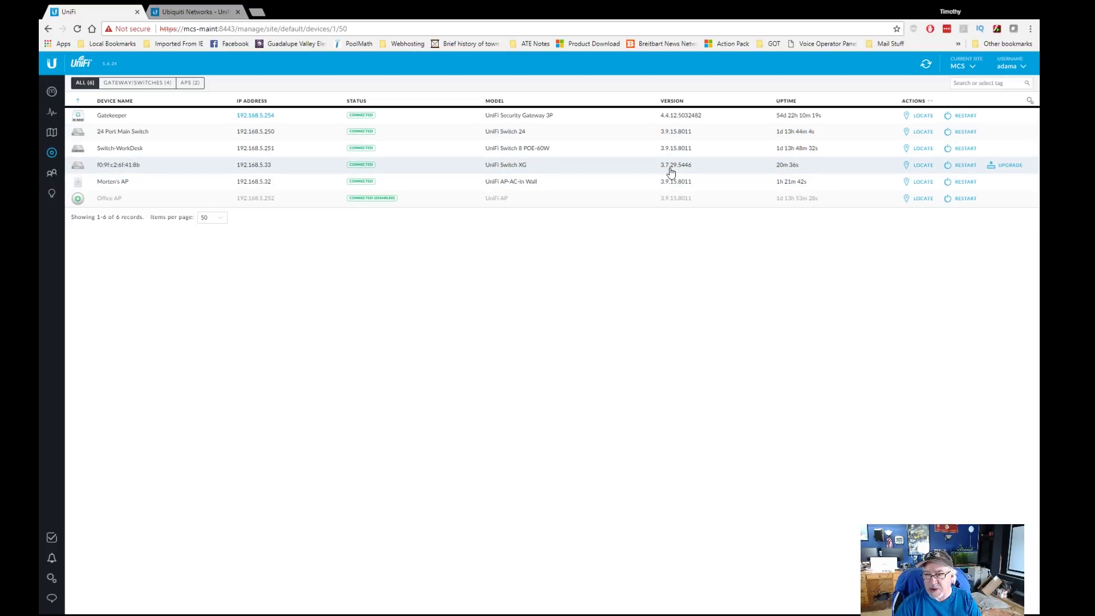
Step: Upgrade the Switch XG firmware to 3.9.15.8011 and open its Properties panel
{"action": "left_click", "coordinate": [1005, 167]}
{"action": "left_click", "coordinate": [624, 362]}
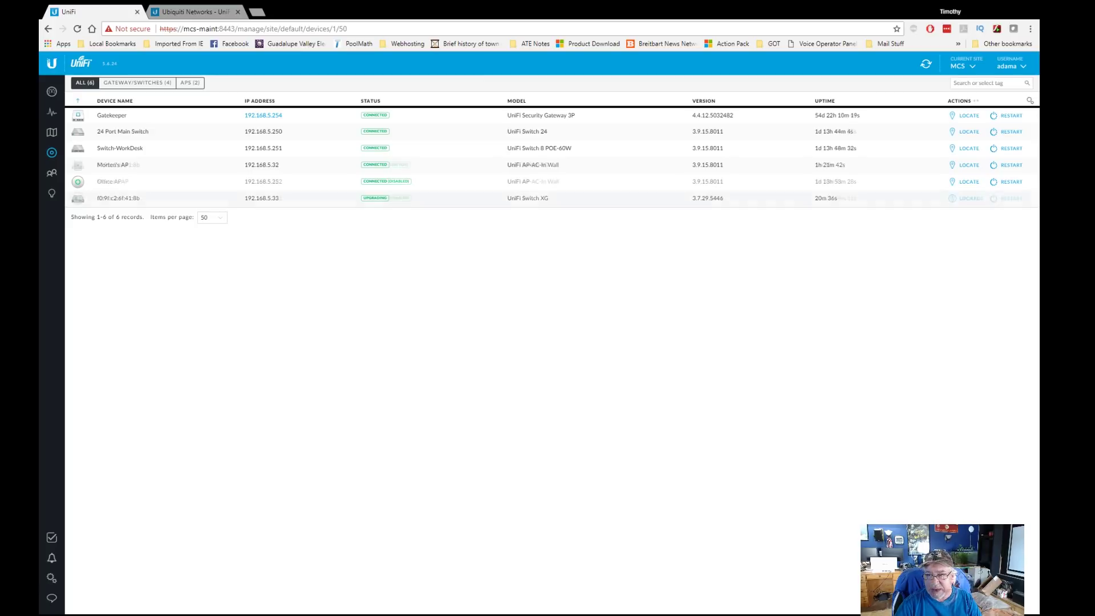
{"action": "left_click", "coordinate": [156, 166]}
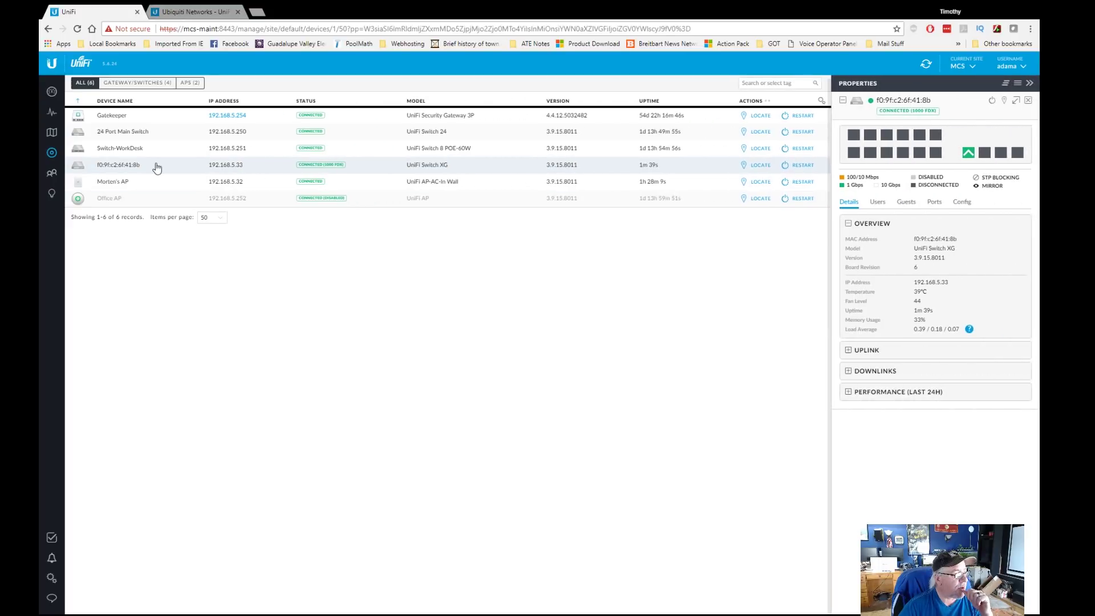
{"action": "left_click", "coordinate": [1029, 100]}
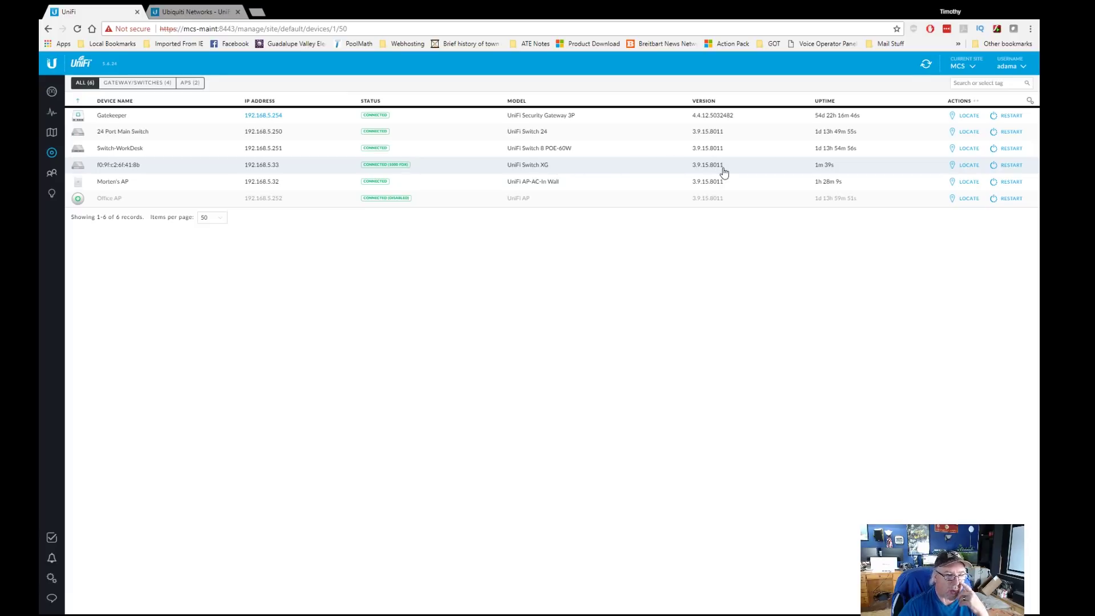
{"action": "left_click", "coordinate": [153, 170]}
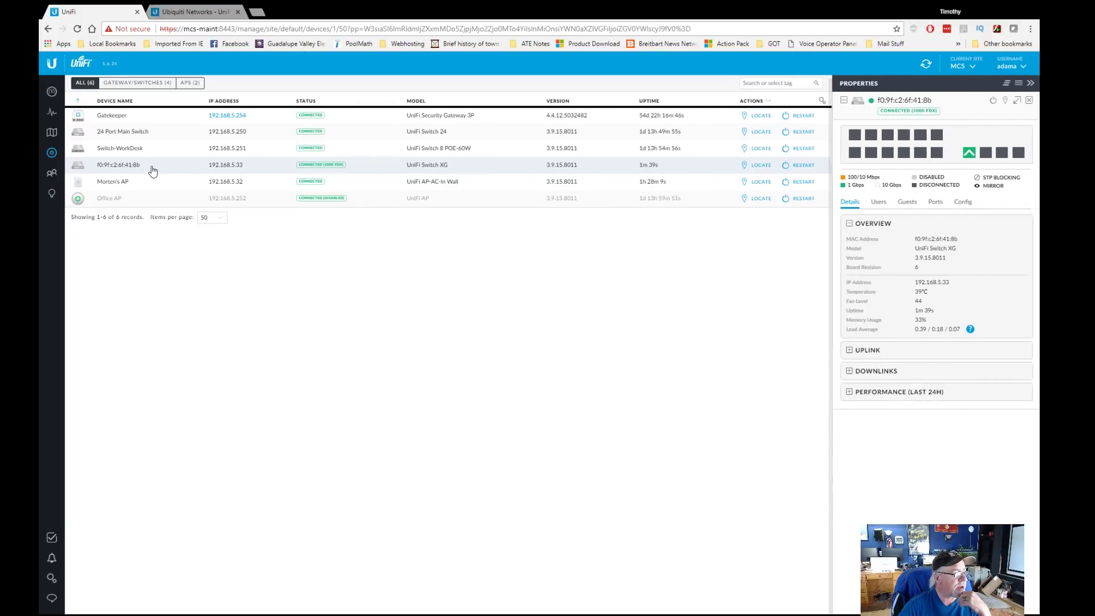
Step: Set the switch's alias to 'Morten's 10G Switch' in Config and save it
{"action": "left_click", "coordinate": [962, 202]}
{"action": "left_click", "coordinate": [879, 279]}
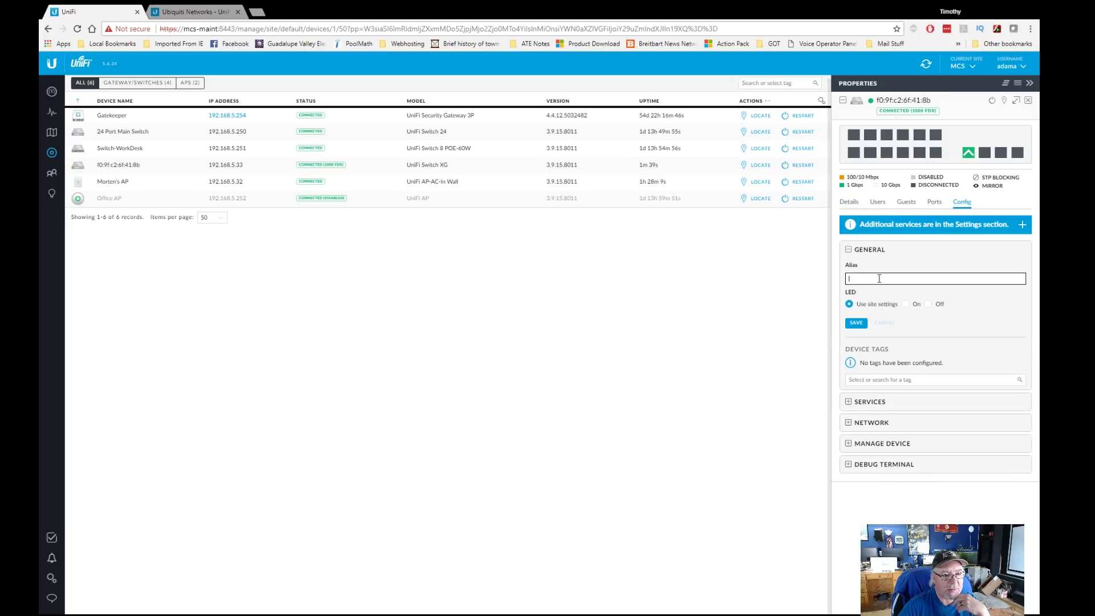
{"action": "type", "text": "Morten"}
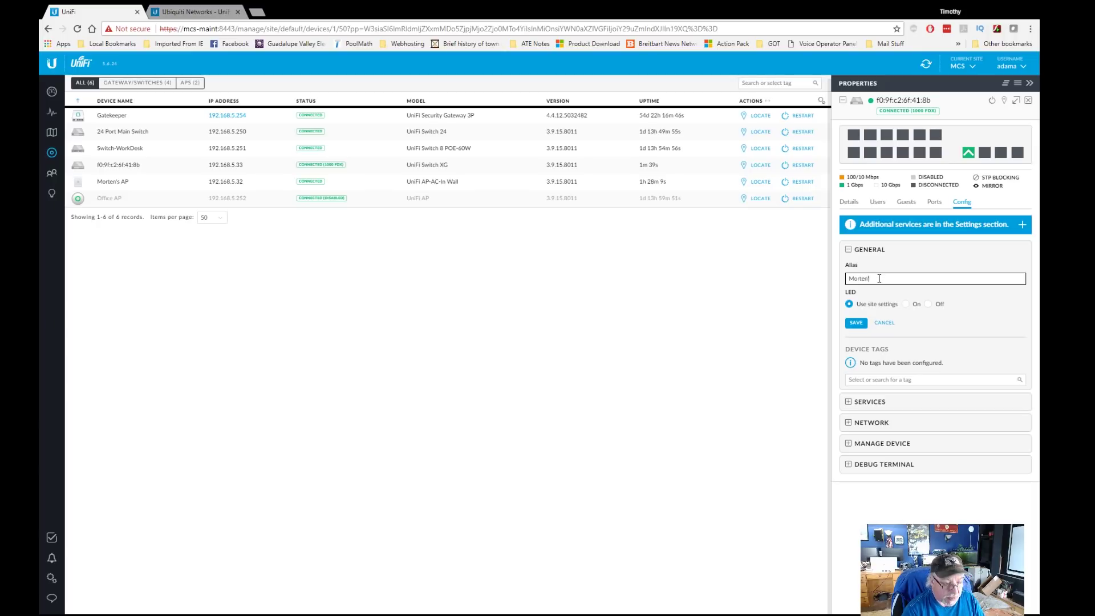
{"action": "type", "text": "'s 10G"}
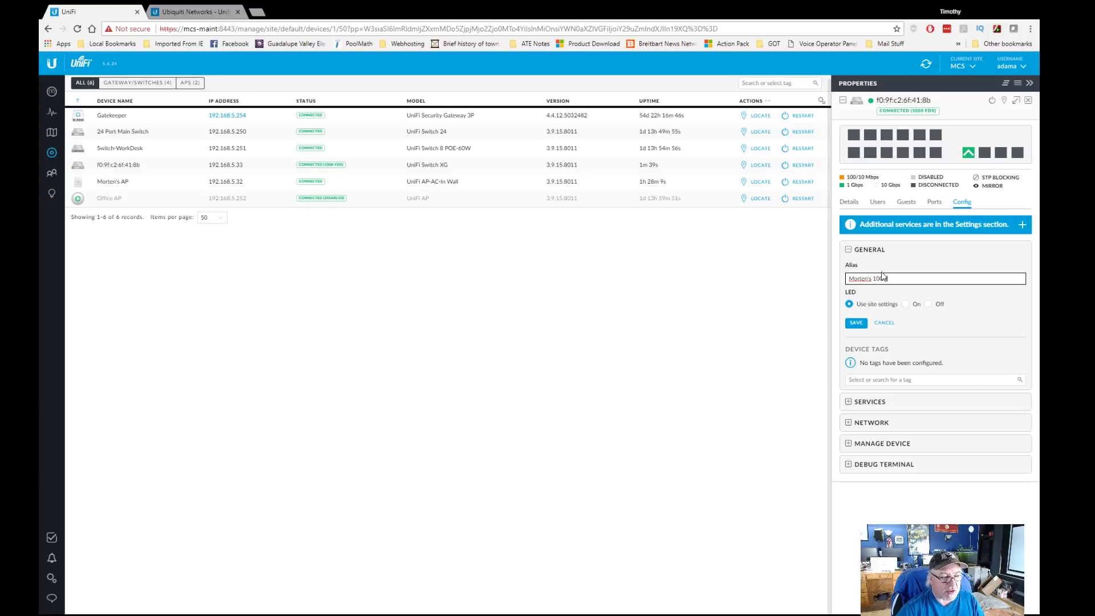
{"action": "type", "text": " Switch"}
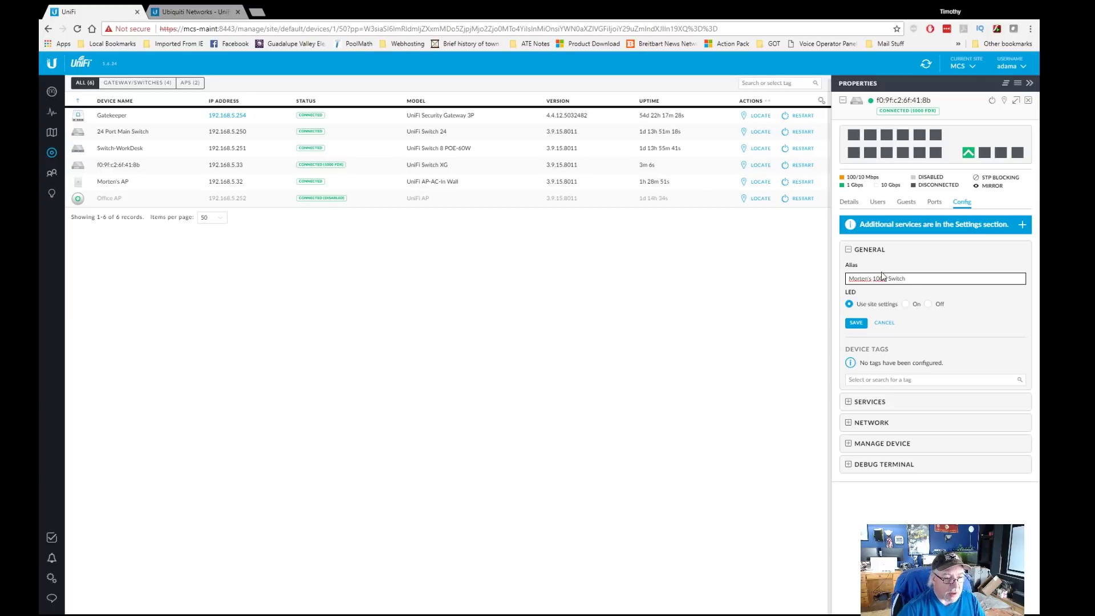
{"action": "left_click", "coordinate": [856, 323]}
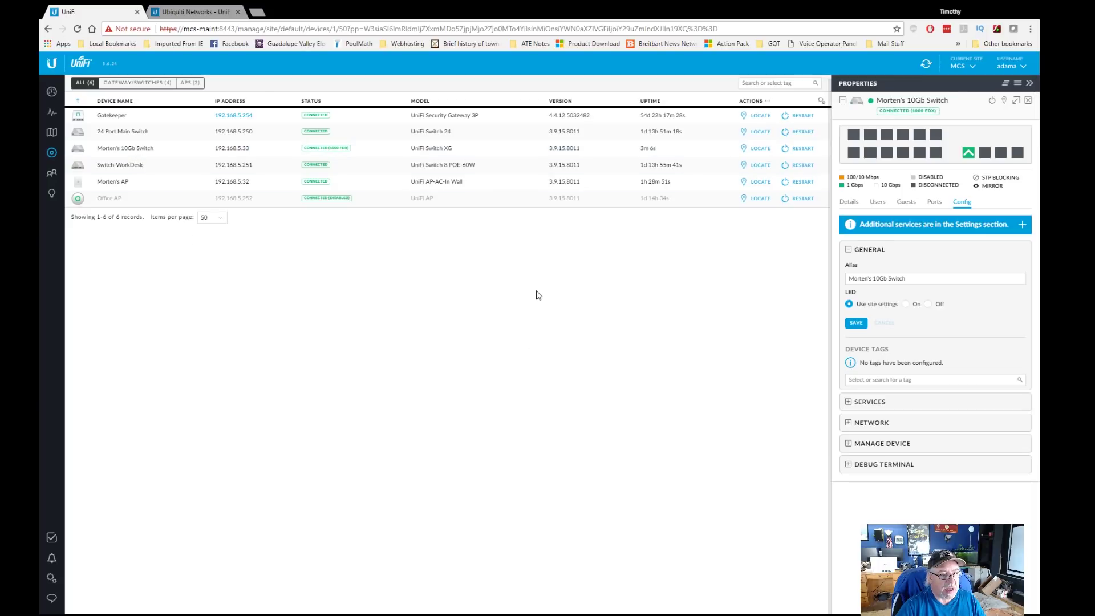
{"action": "left_click", "coordinate": [848, 204]}
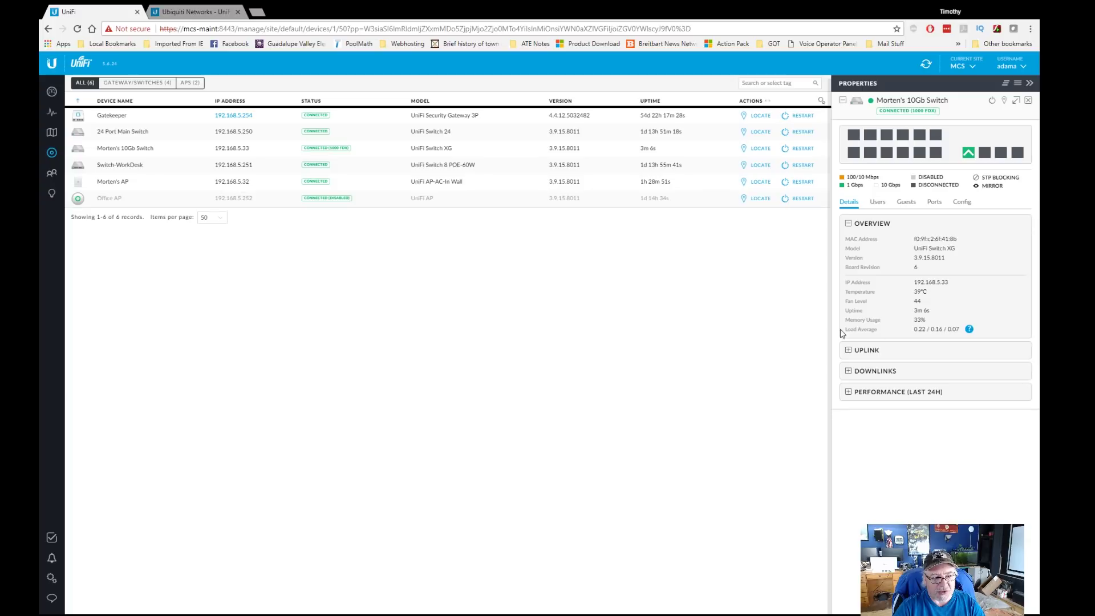
Step: Expand the switch's Uplink, Downlinks and Performance (Last 24h) CPU and memory details
{"action": "mouse_move", "coordinate": [969, 331]}
{"action": "left_click", "coordinate": [850, 351]}
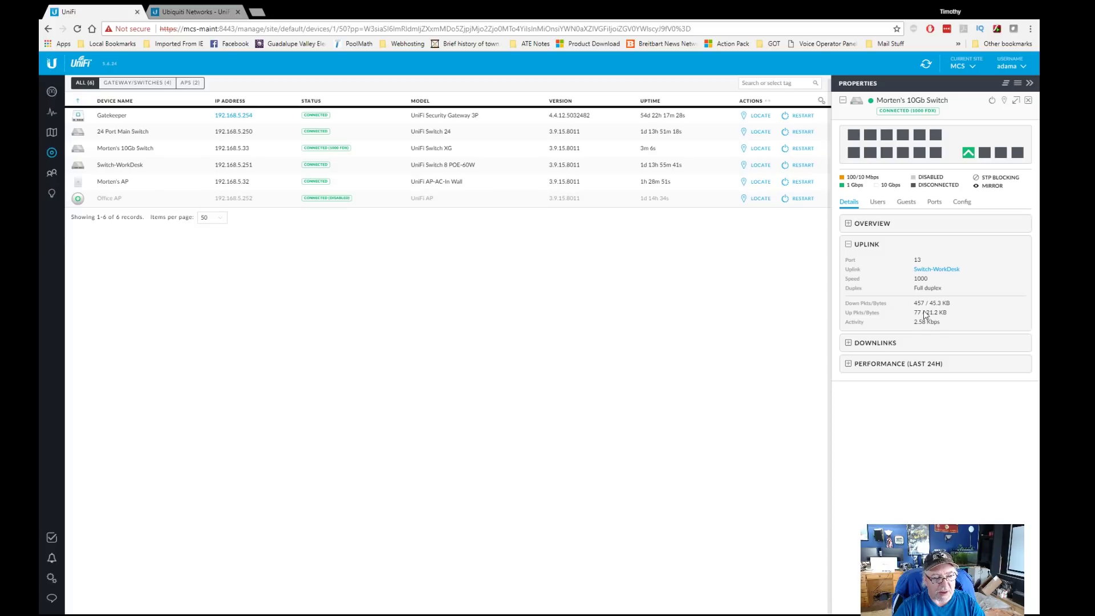
{"action": "left_click", "coordinate": [848, 343]}
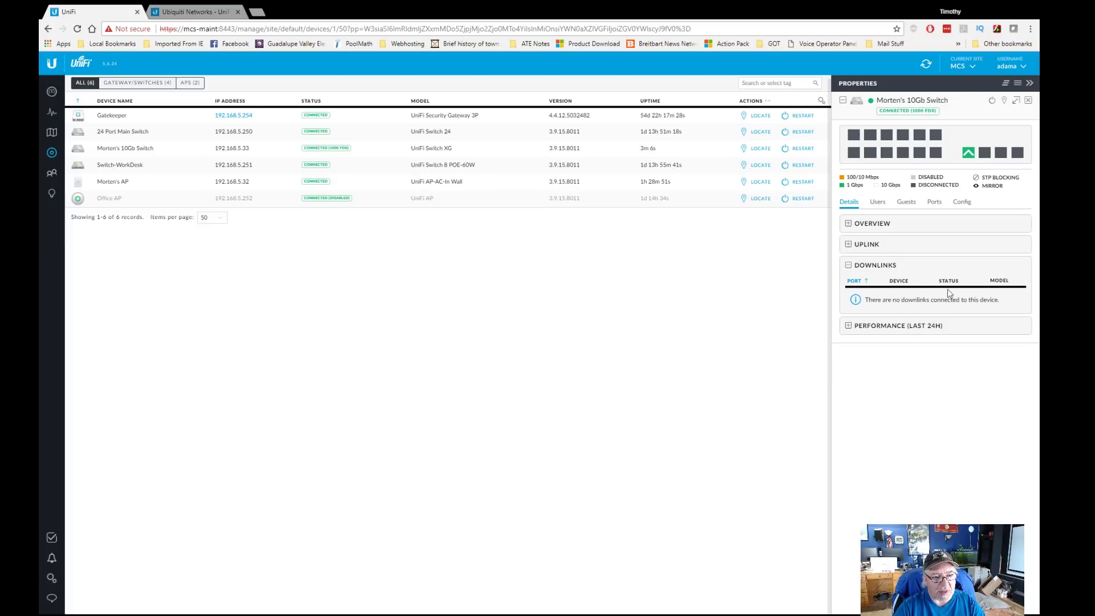
{"action": "left_click", "coordinate": [848, 326]}
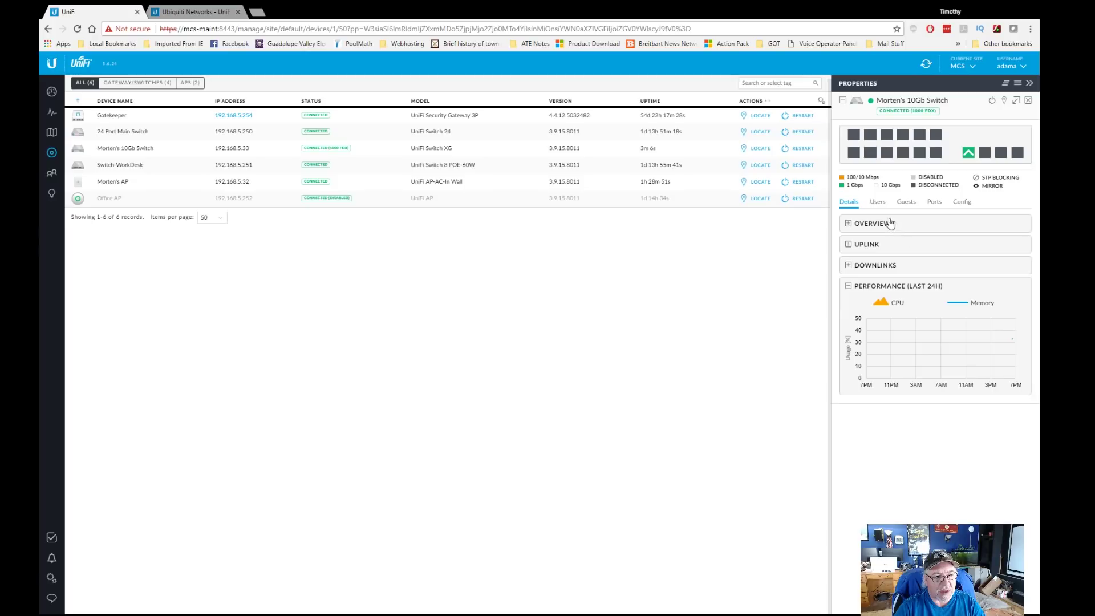
Step: Open port 1 (SFP+ 1) settings from the Ports tab and review its Profile Overrides
{"action": "left_click", "coordinate": [878, 203]}
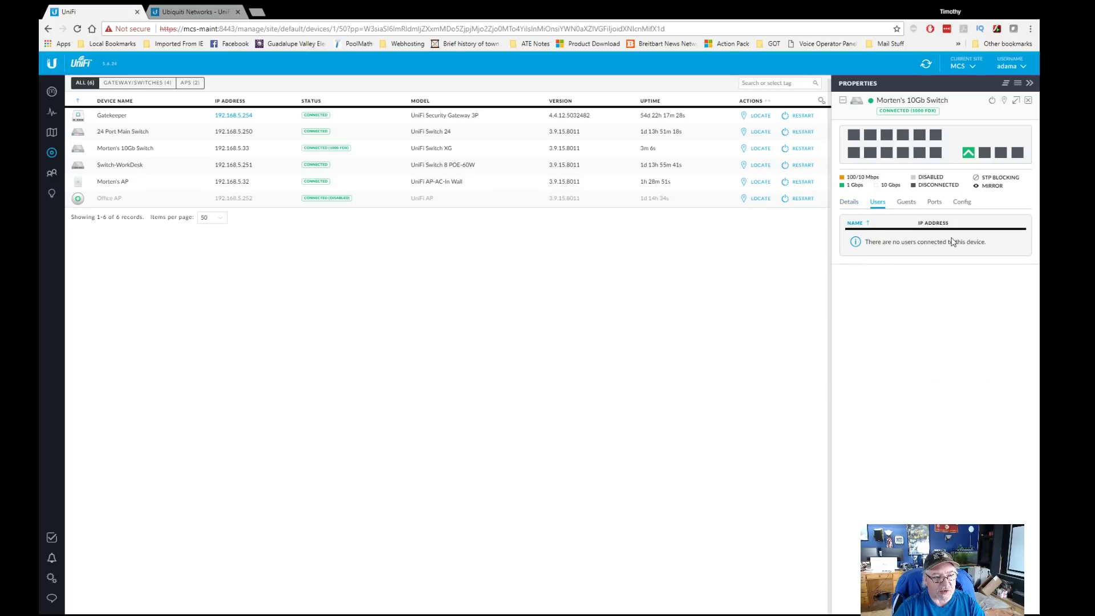
{"action": "left_click", "coordinate": [934, 203]}
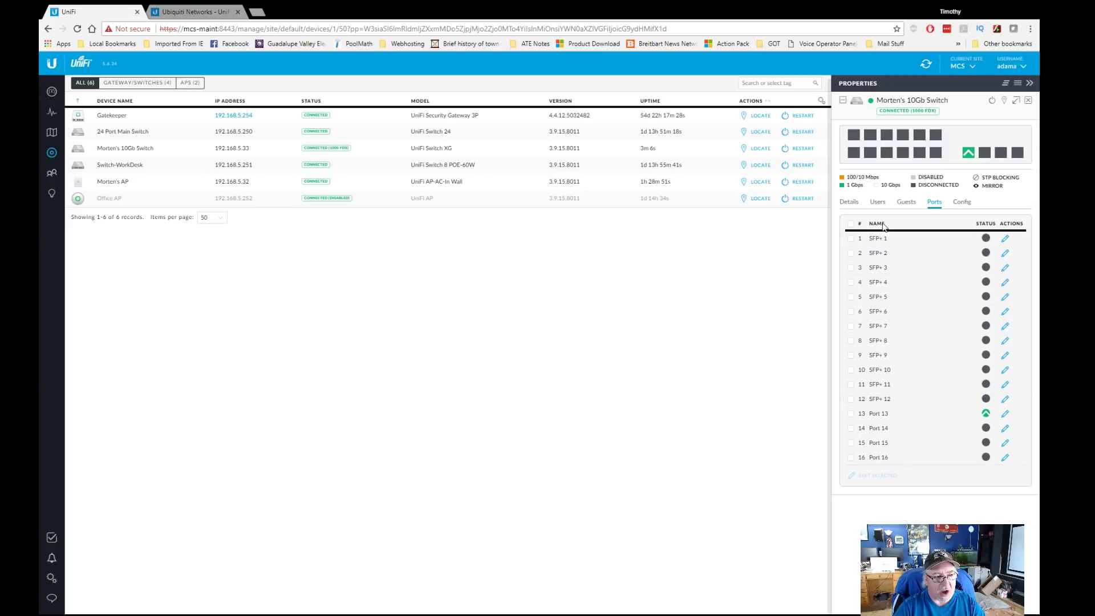
{"action": "left_click", "coordinate": [1005, 238]}
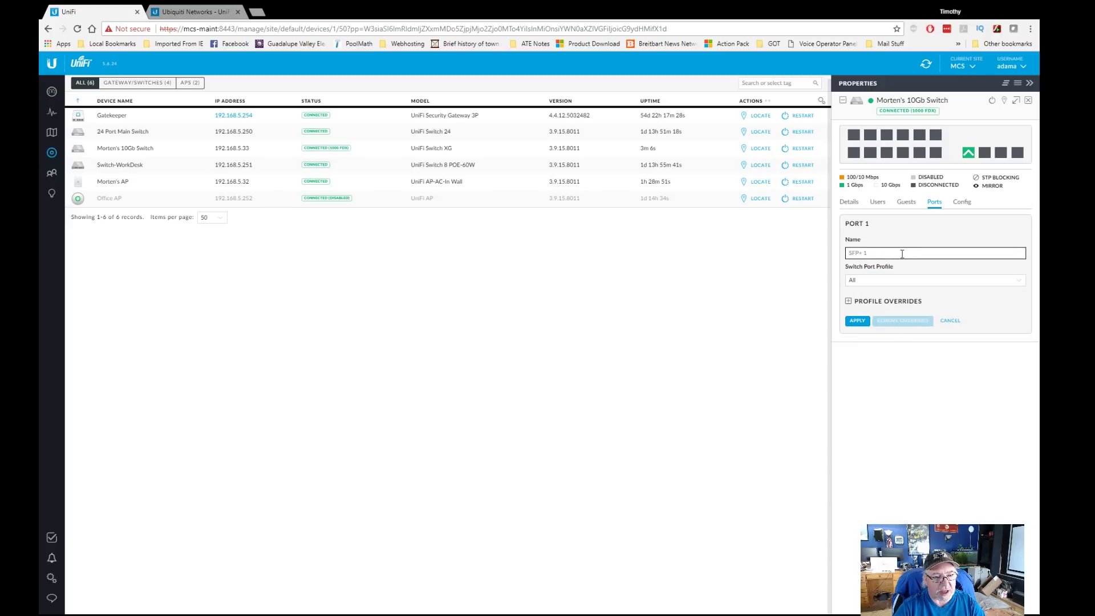
{"action": "left_click", "coordinate": [849, 304]}
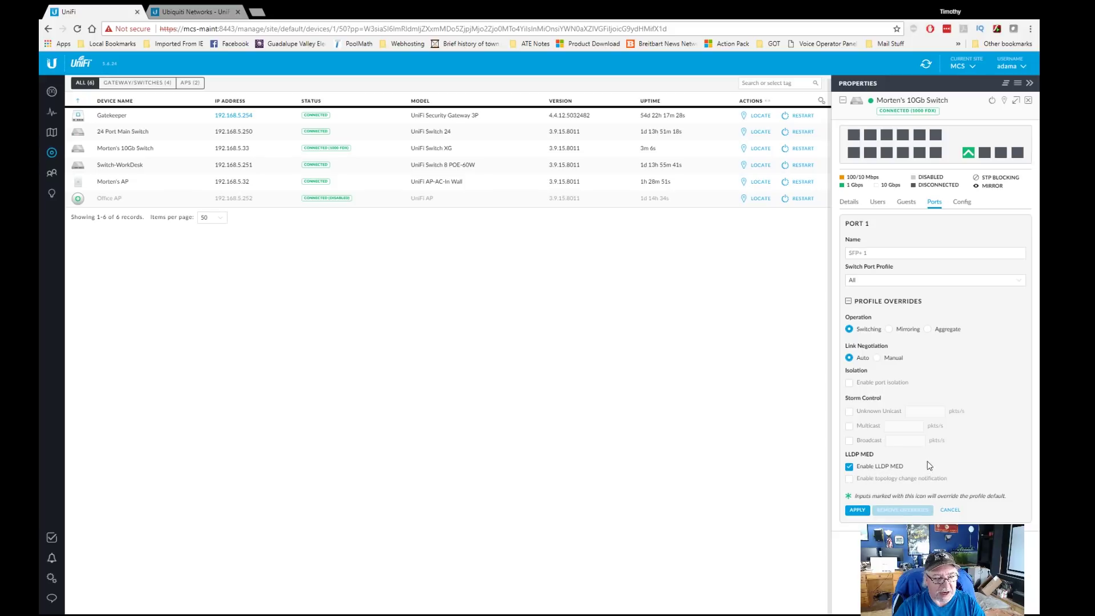
{"action": "left_click", "coordinate": [849, 302]}
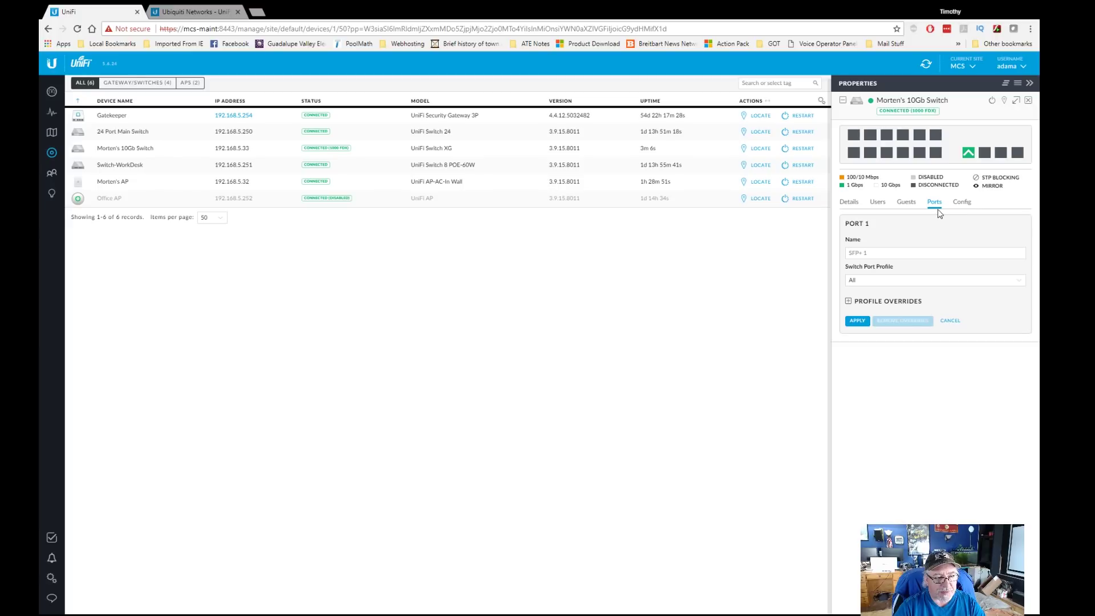
Step: In Config Services, toggle the Management VLAN to MCS Lab1 and back to MCS
{"action": "left_click", "coordinate": [971, 205]}
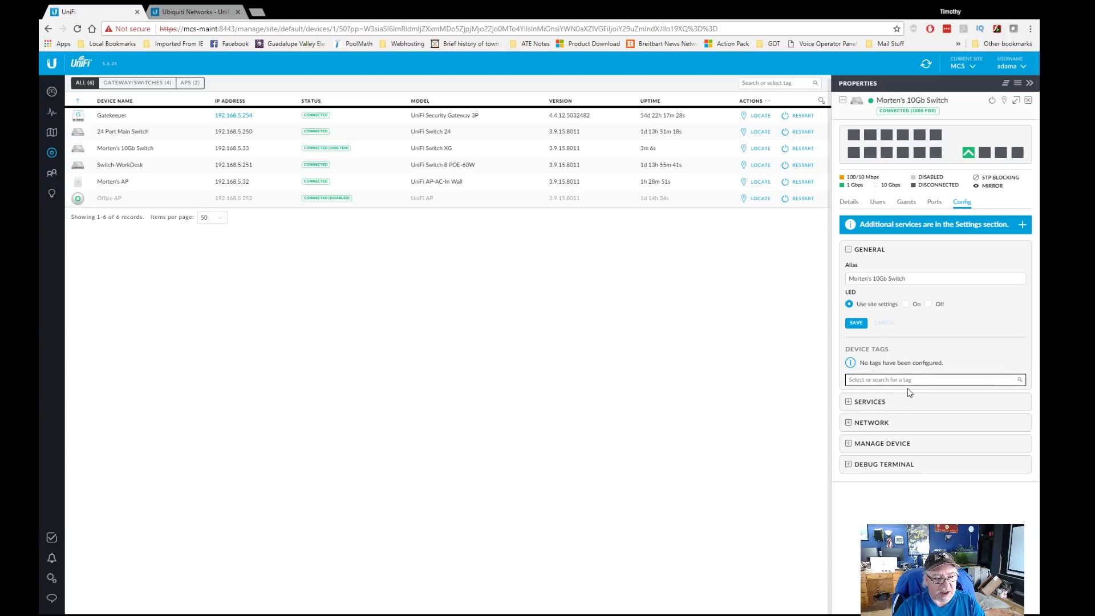
{"action": "left_click", "coordinate": [850, 402]}
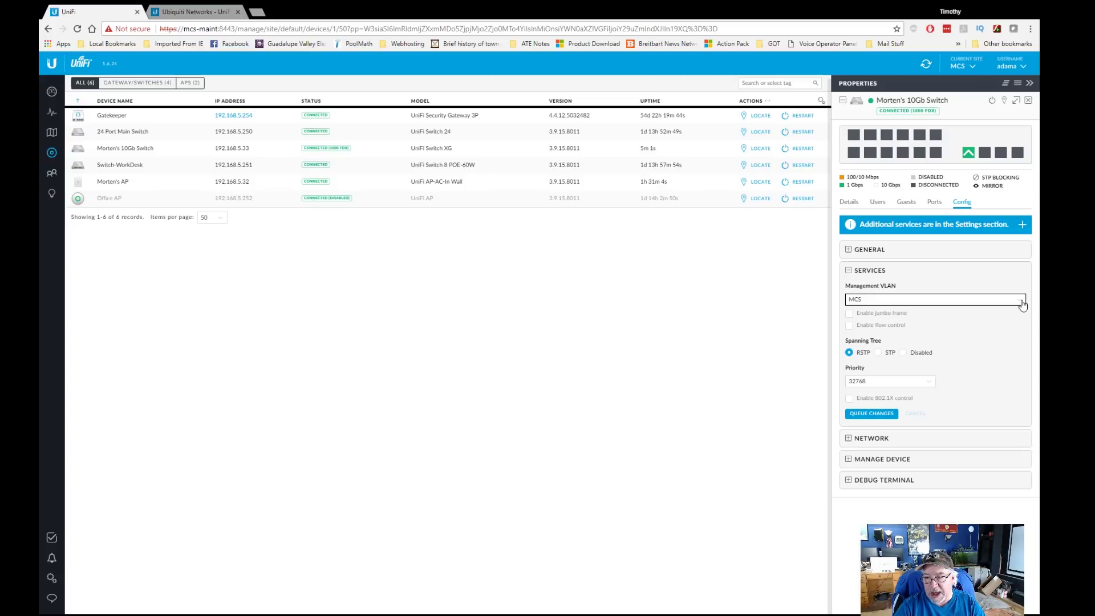
{"action": "left_click", "coordinate": [870, 311]}
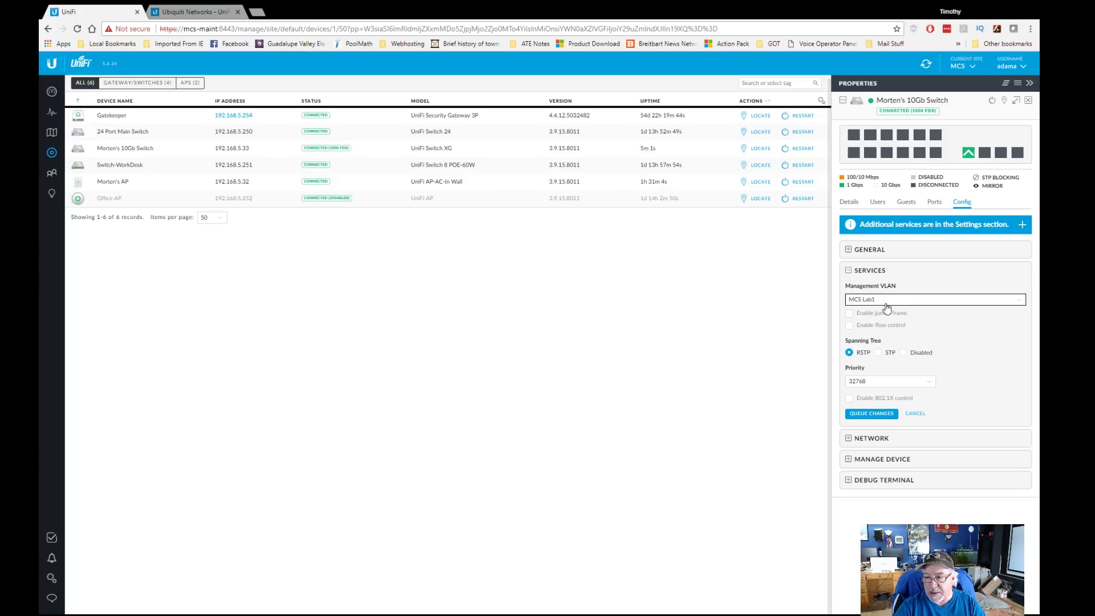
{"action": "left_click", "coordinate": [1024, 302]}
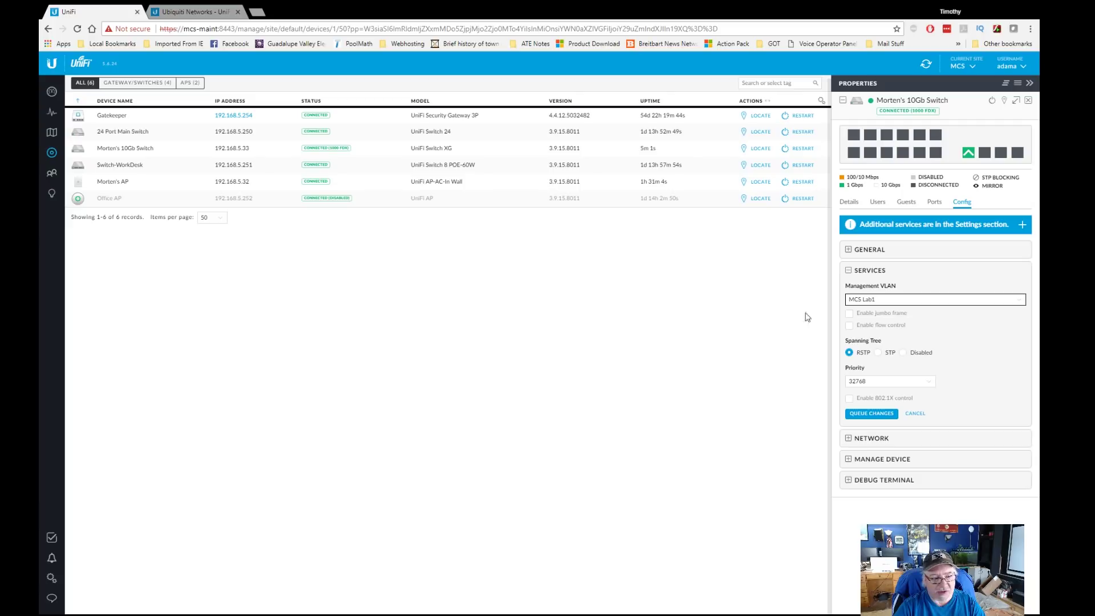
{"action": "left_click", "coordinate": [859, 311]}
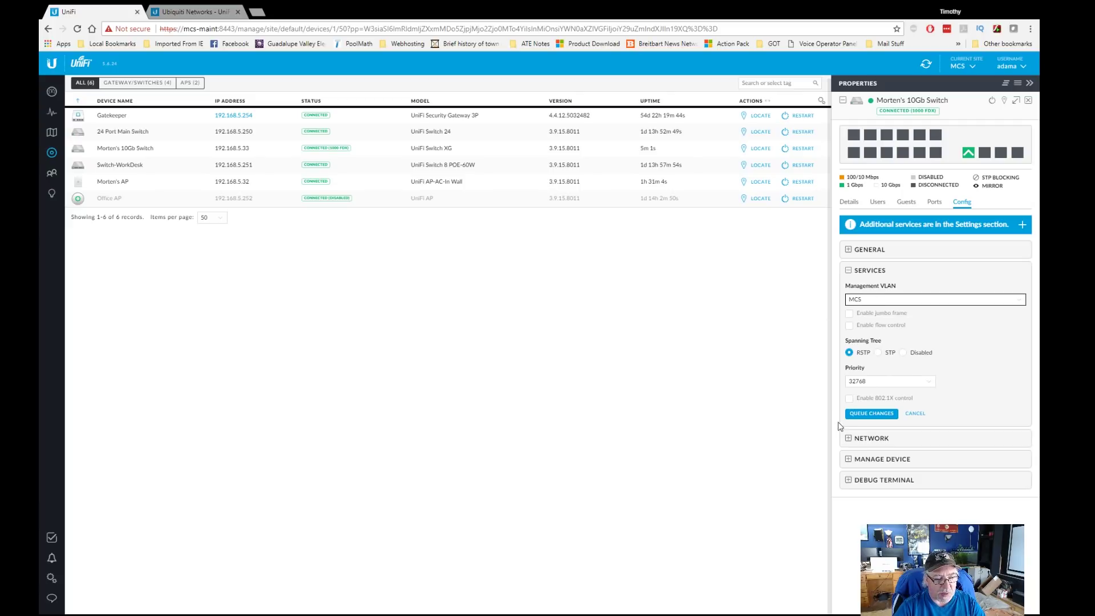
Step: Expand Network and Manage Device to reveal force provision and forget device options
{"action": "left_click", "coordinate": [848, 439]}
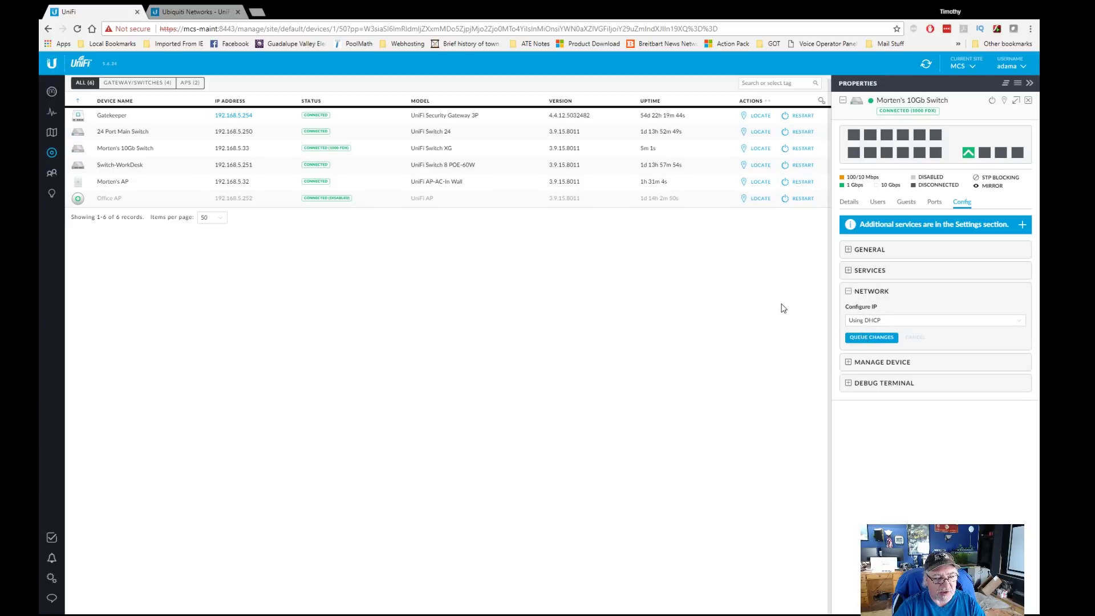
{"action": "left_click", "coordinate": [849, 362]}
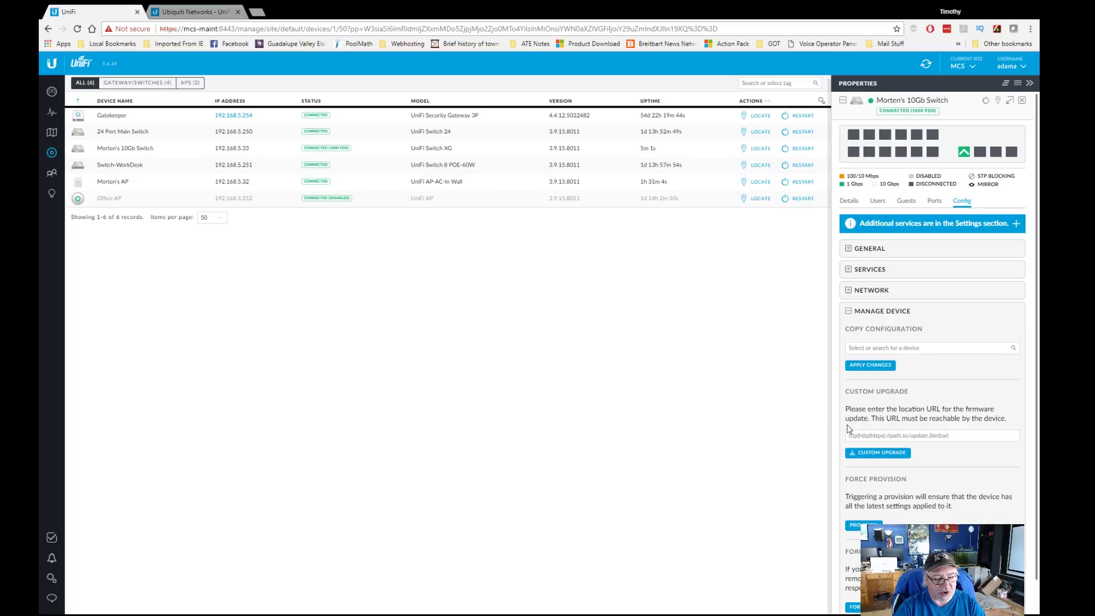
{"action": "scroll", "coordinate": [850, 428], "scroll_direction": "down", "scroll_amount": 1}
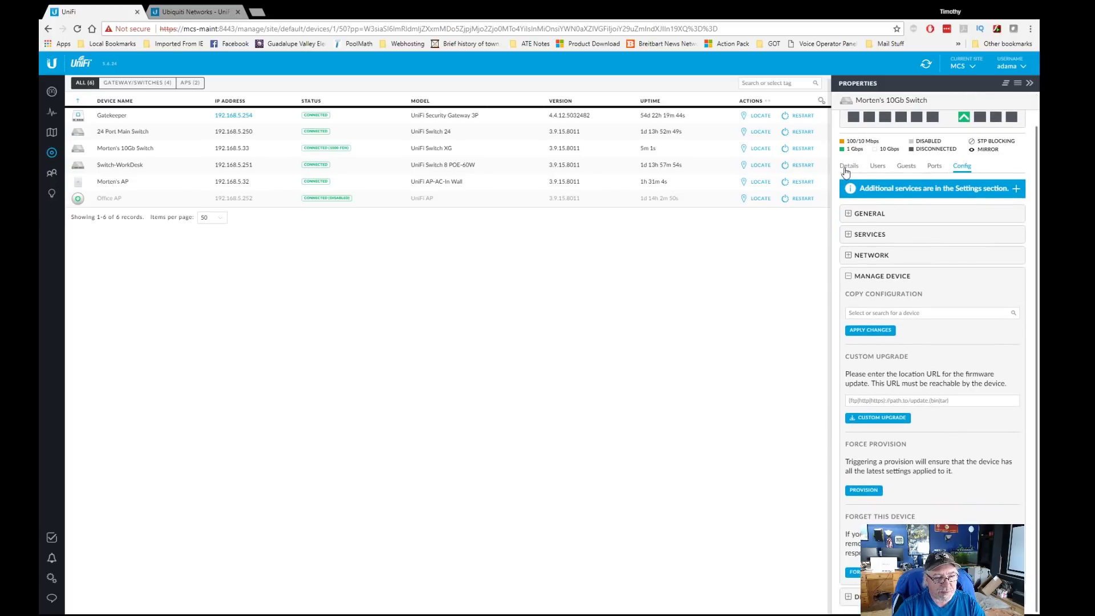
Step: Name port 13 of the switch 'Uplink' in the Ports list and apply the change
{"action": "mouse_move", "coordinate": [974, 154]}
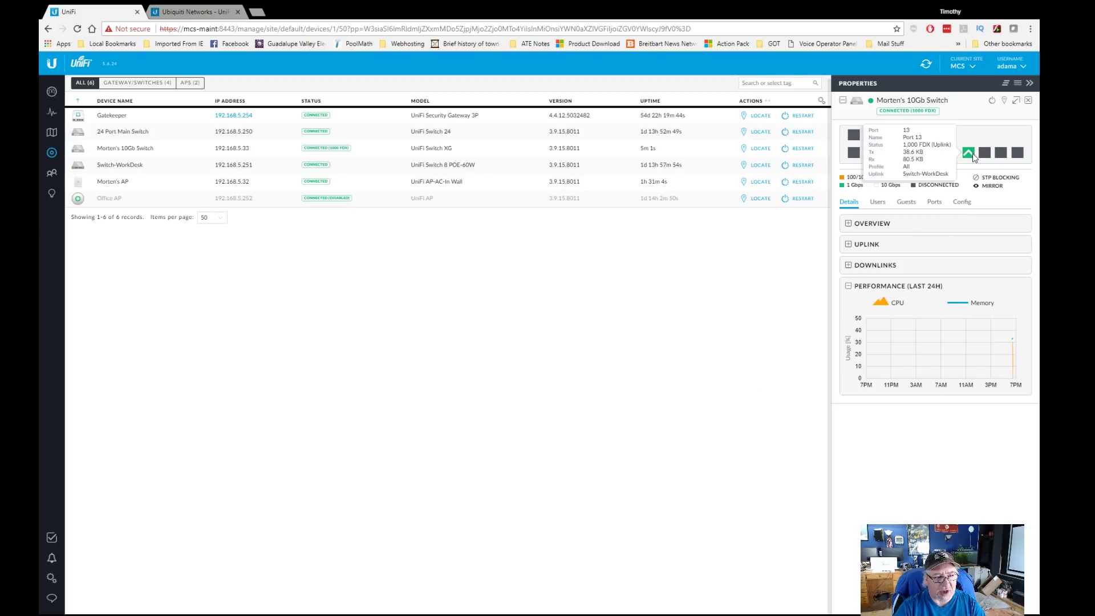
{"action": "left_click", "coordinate": [933, 202]}
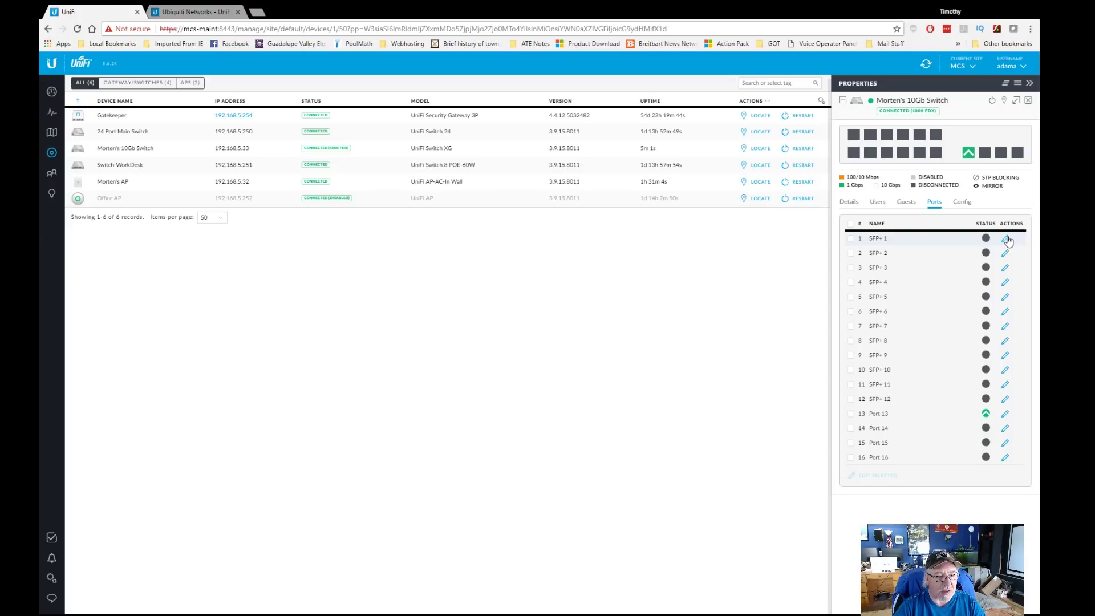
{"action": "left_click", "coordinate": [1006, 240]}
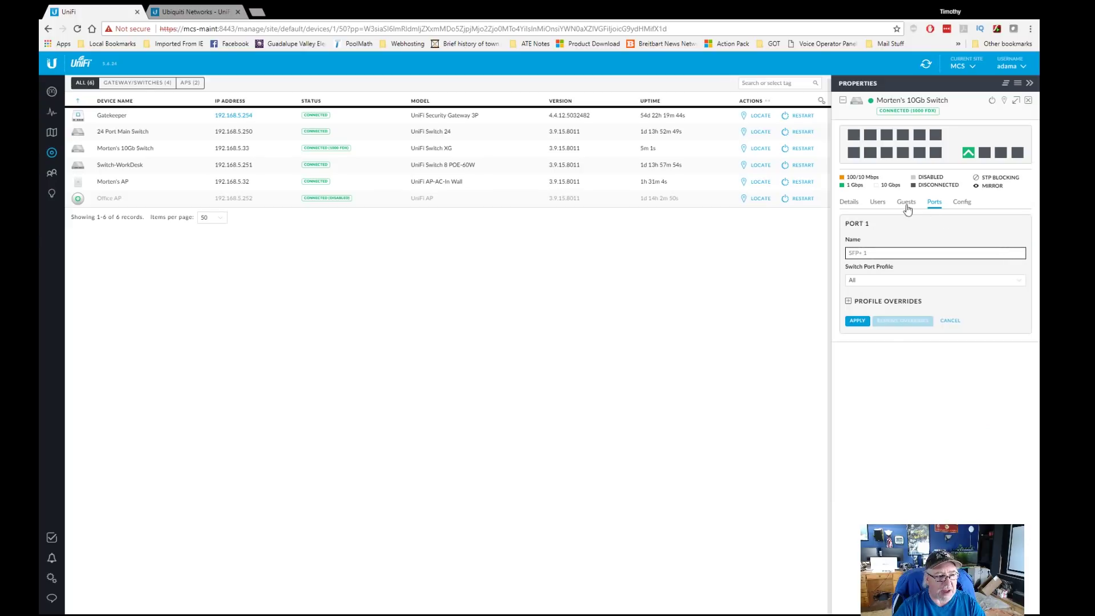
{"action": "left_click", "coordinate": [951, 322]}
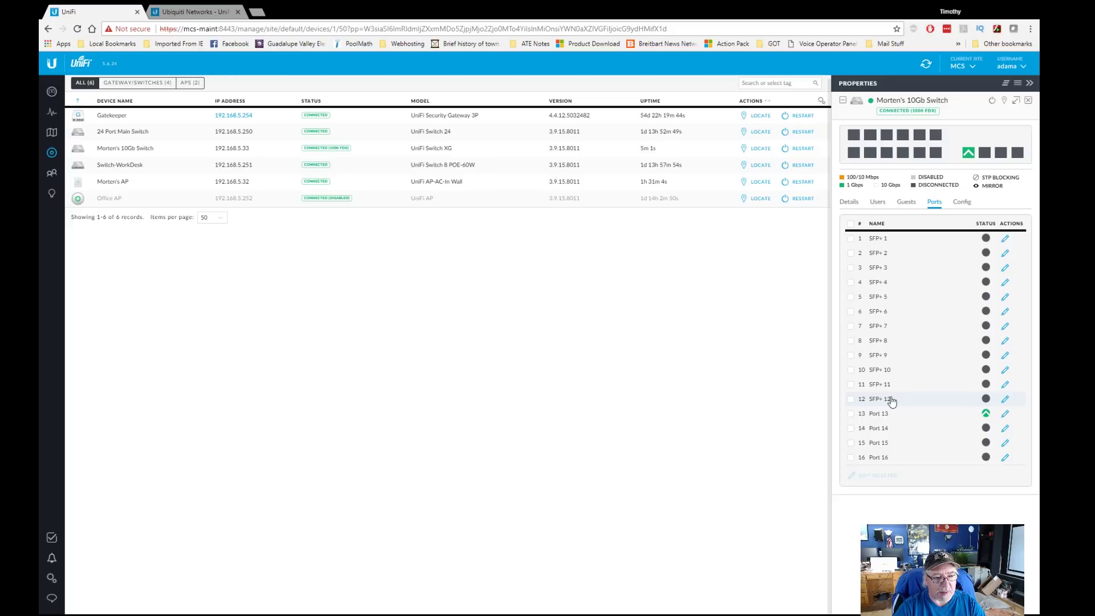
{"action": "left_click", "coordinate": [1006, 420]}
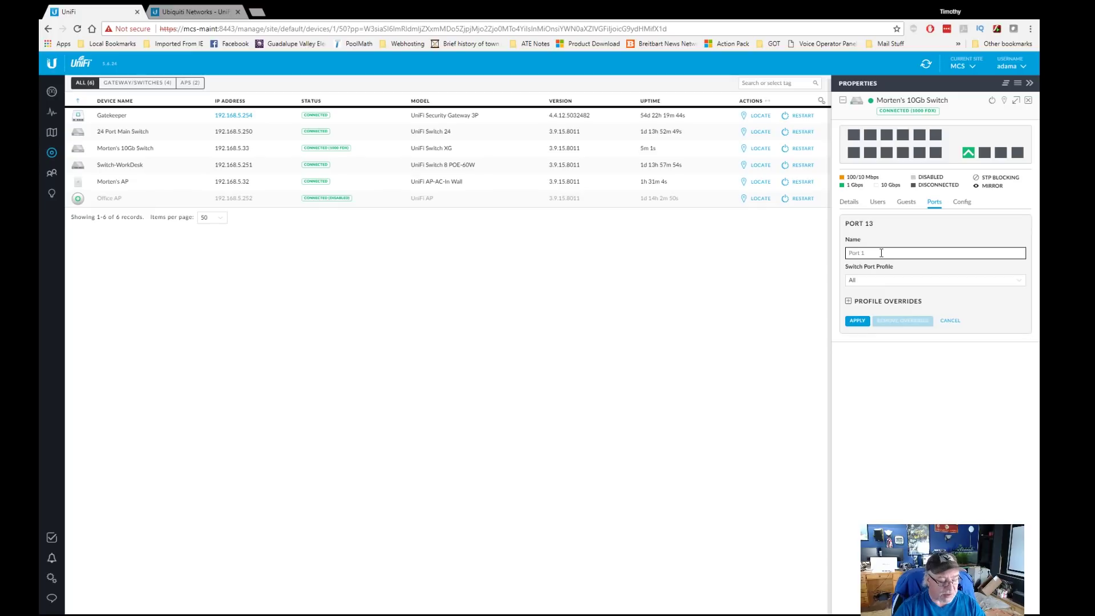
{"action": "type", "text": "Upl"}
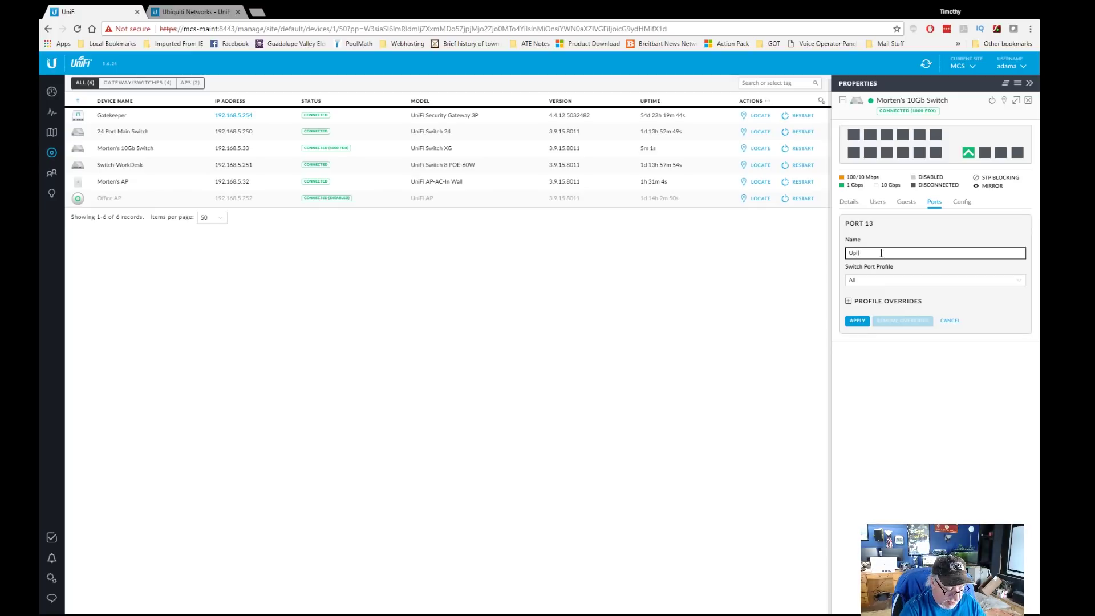
{"action": "type", "text": "ink"}
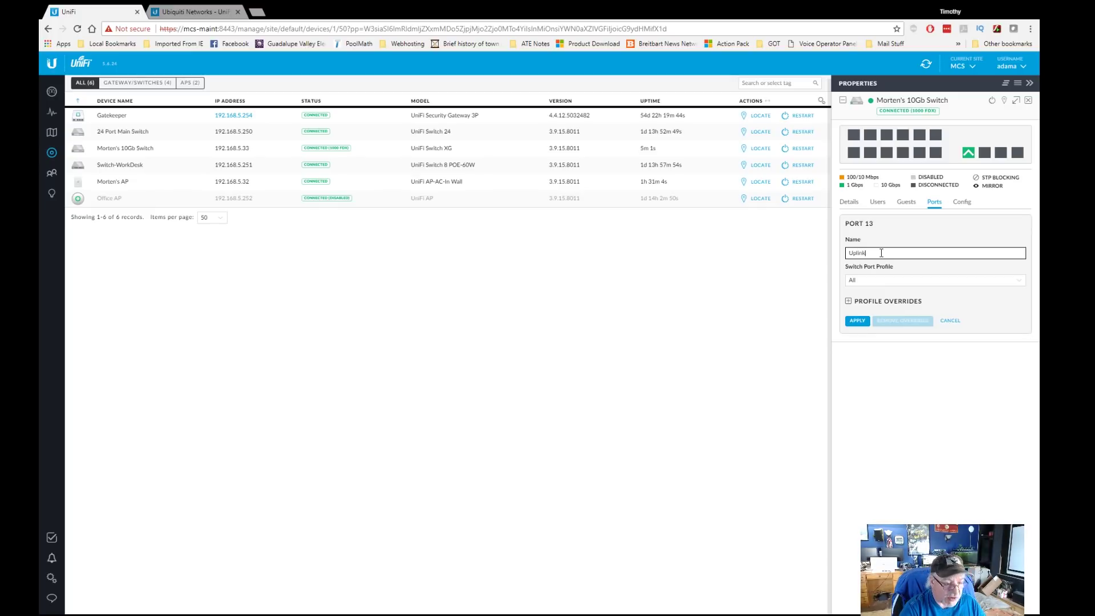
{"action": "left_click", "coordinate": [851, 322]}
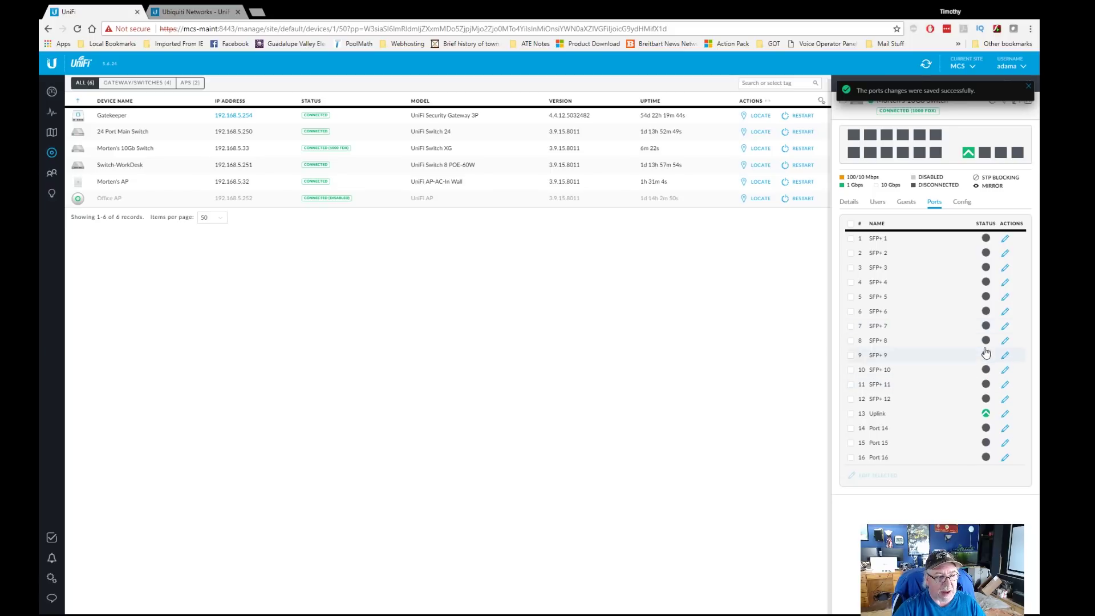
{"action": "mouse_move", "coordinate": [974, 162]}
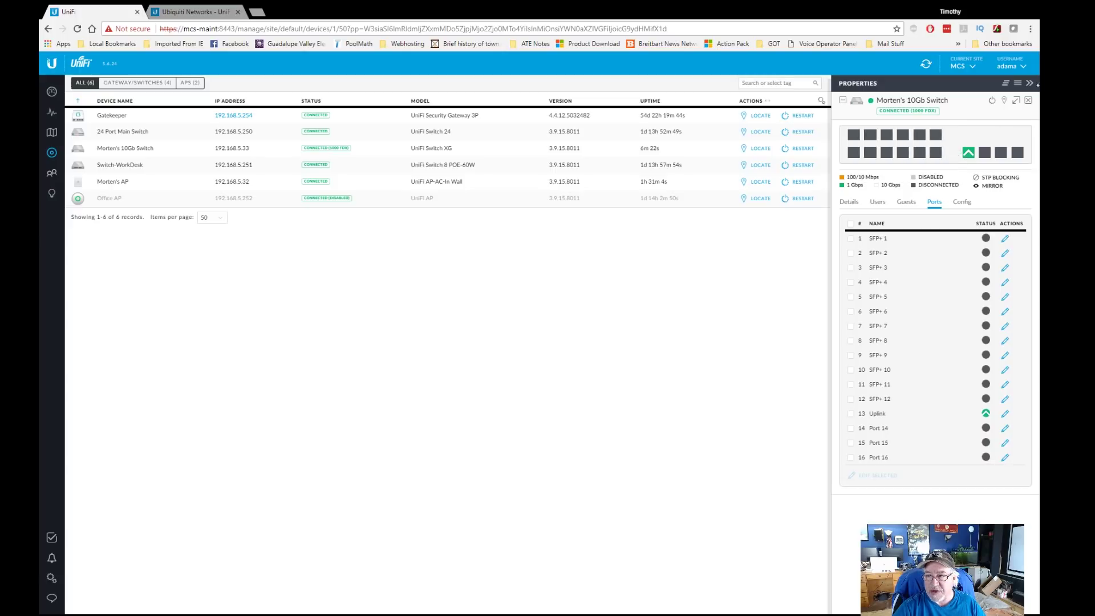
Step: Close the switch's Properties panel
{"action": "left_click", "coordinate": [1028, 100]}
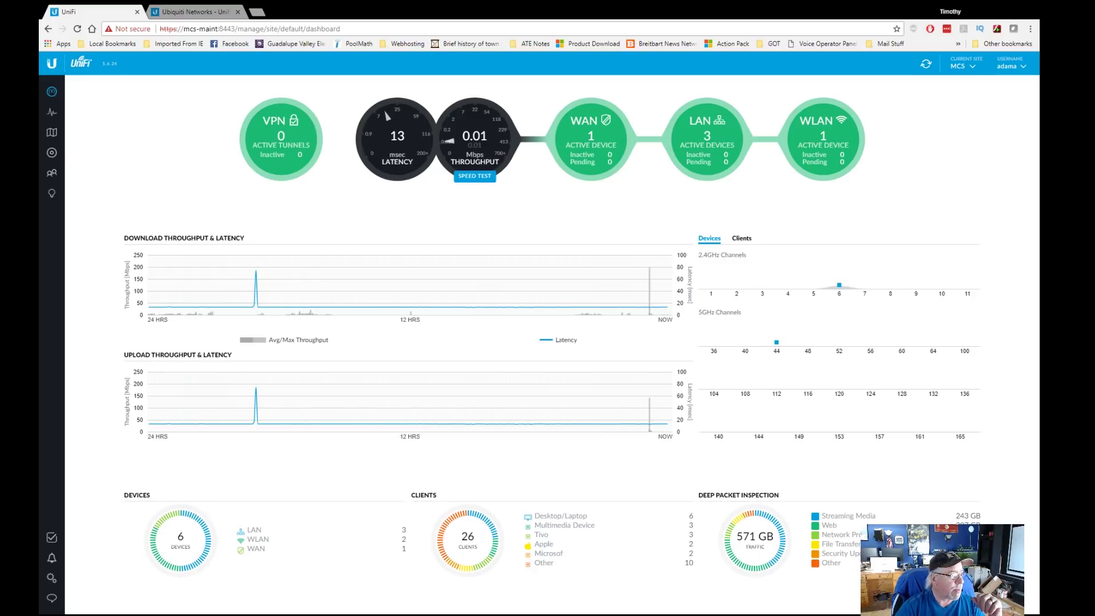
Step: Enable the disabled Office AP from its Manage Device settings and refresh the device list
{"action": "left_click", "coordinate": [51, 153]}
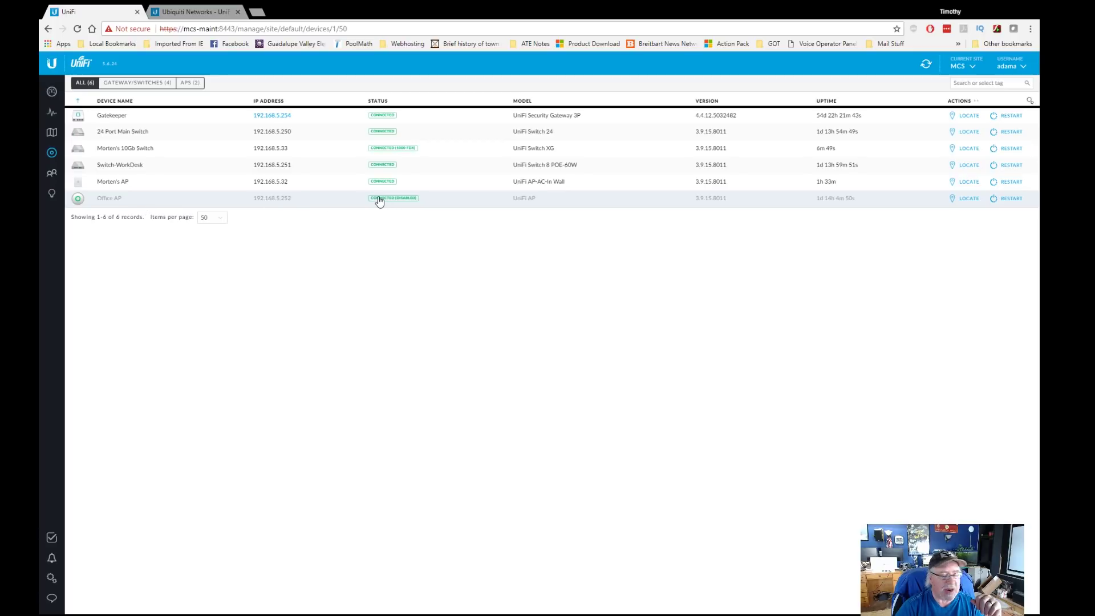
{"action": "left_click", "coordinate": [103, 201]}
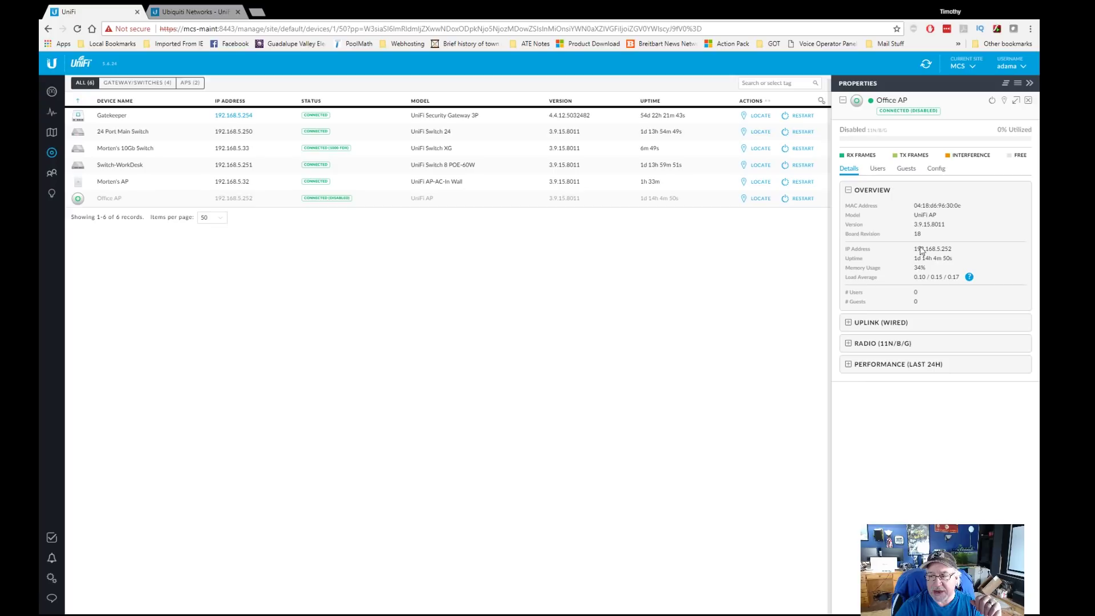
{"action": "left_click", "coordinate": [936, 170]}
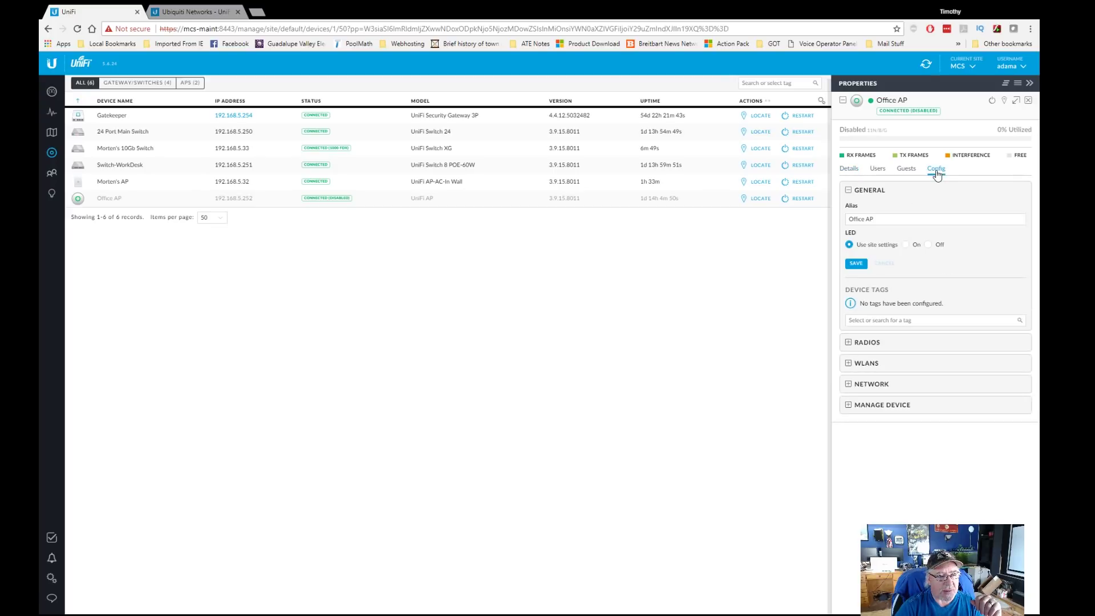
{"action": "left_click", "coordinate": [849, 406]}
{"action": "left_click", "coordinate": [850, 548]}
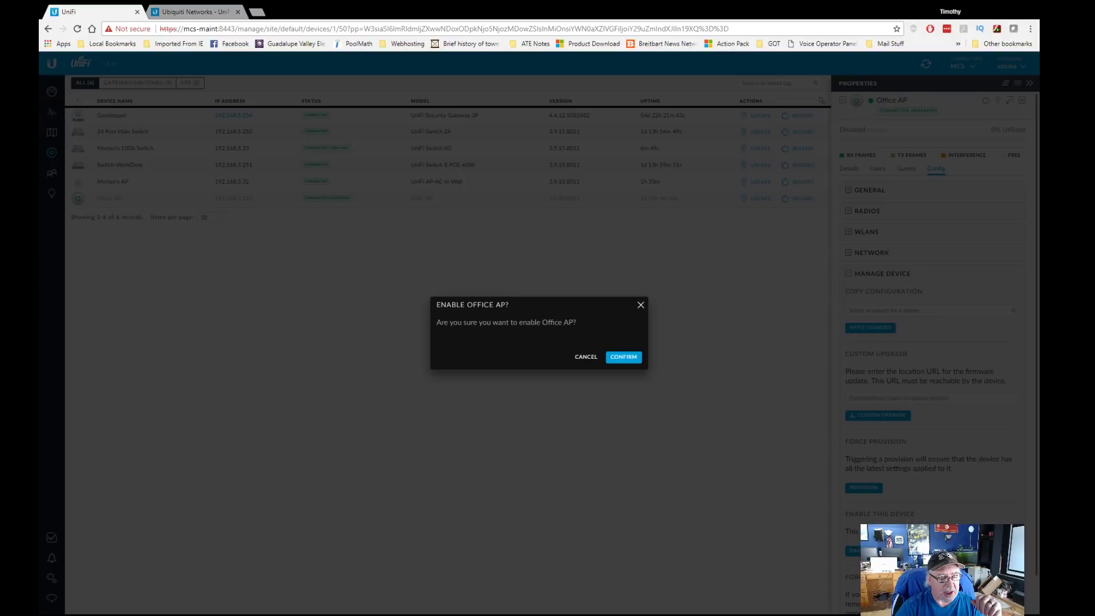
{"action": "left_click", "coordinate": [623, 357]}
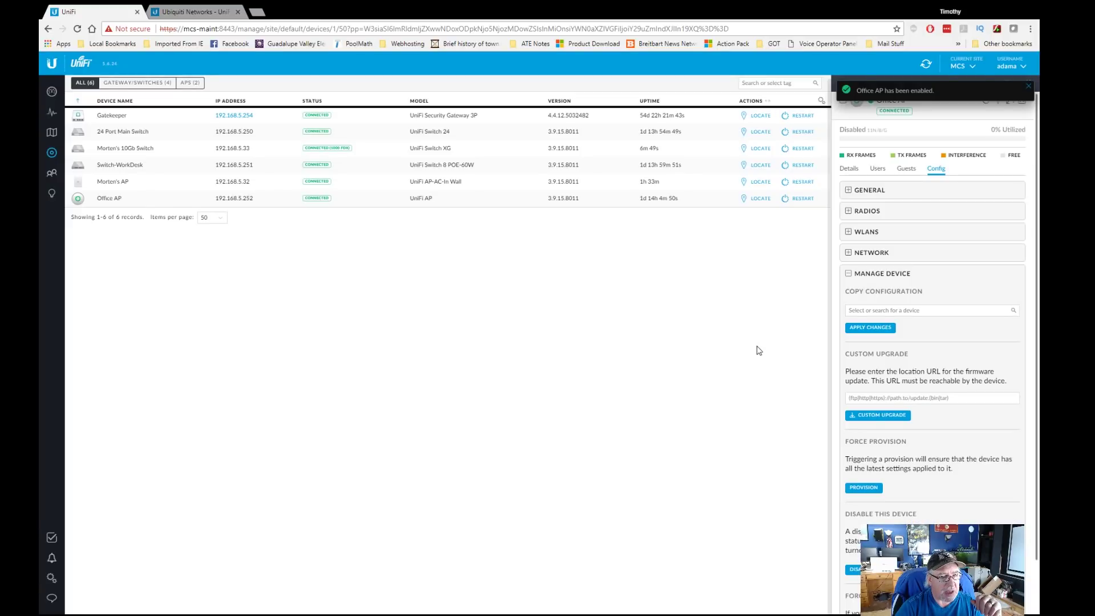
{"action": "left_click", "coordinate": [1030, 88]}
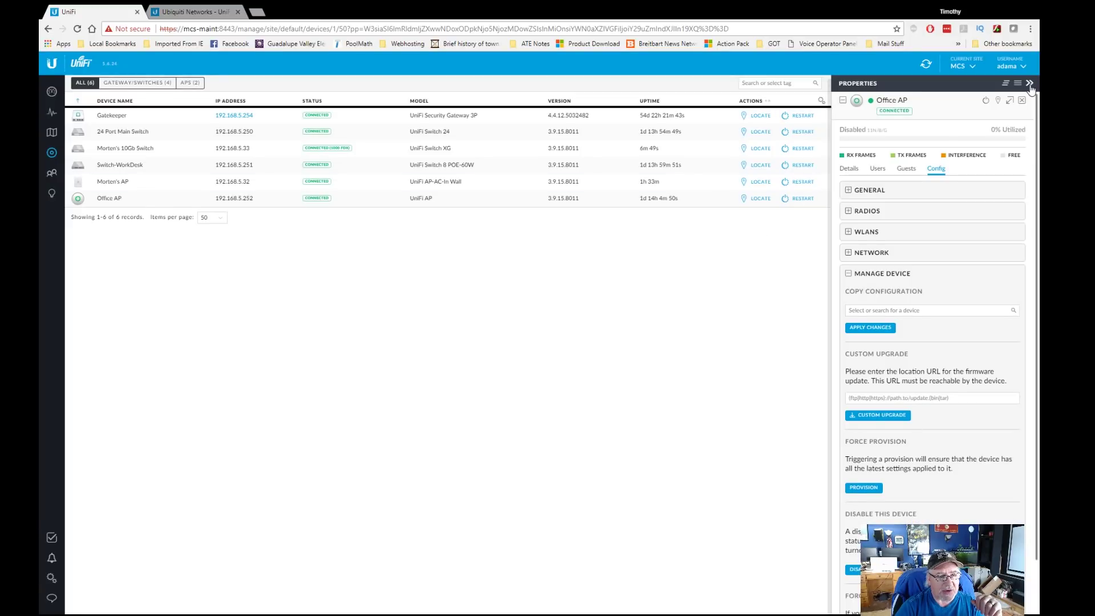
{"action": "left_click", "coordinate": [1030, 84]}
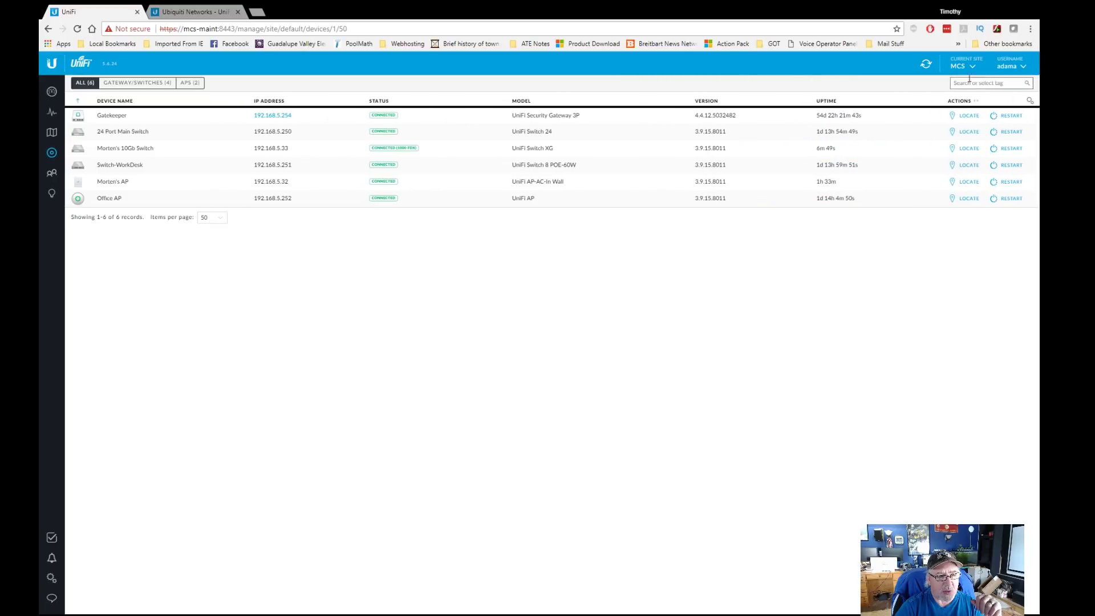
{"action": "left_click", "coordinate": [926, 63]}
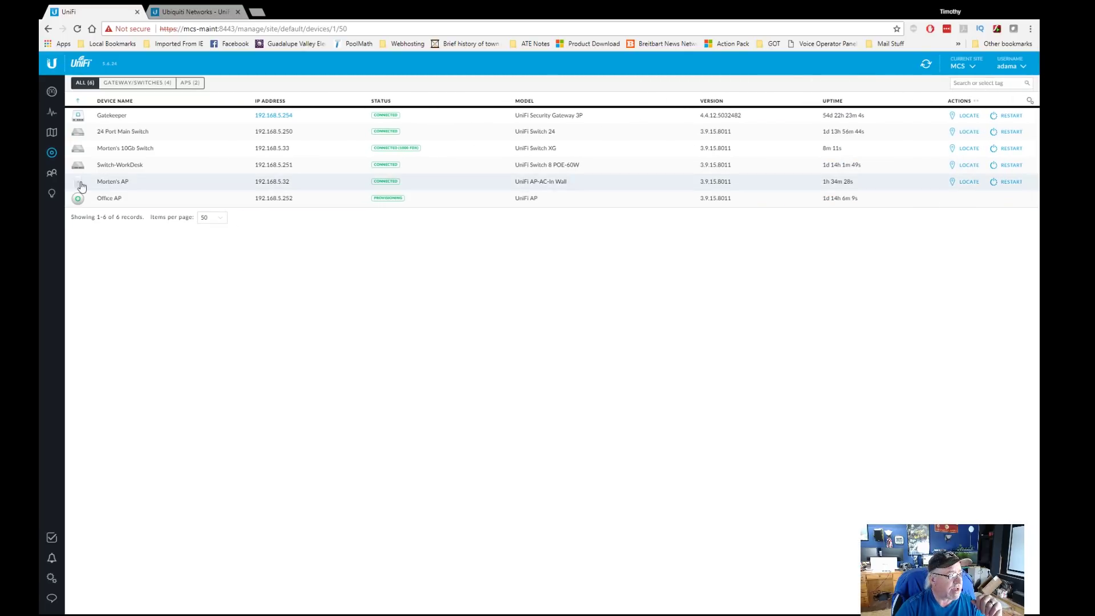
Step: Check the clients connected to Morten's AP and the guests on the Office AP
{"action": "left_click", "coordinate": [151, 183]}
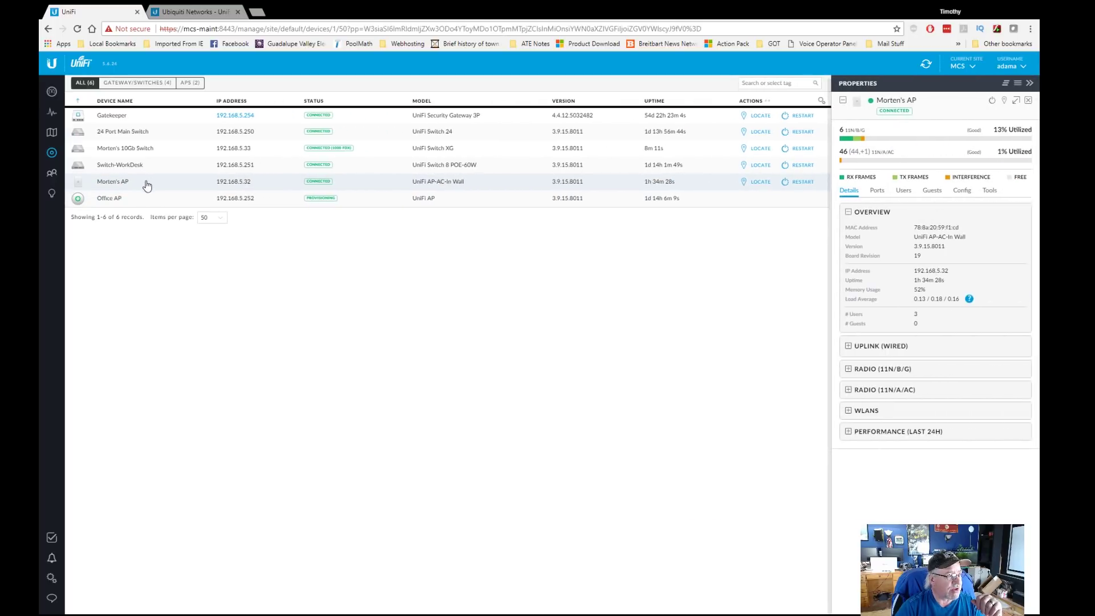
{"action": "left_click", "coordinate": [903, 191]}
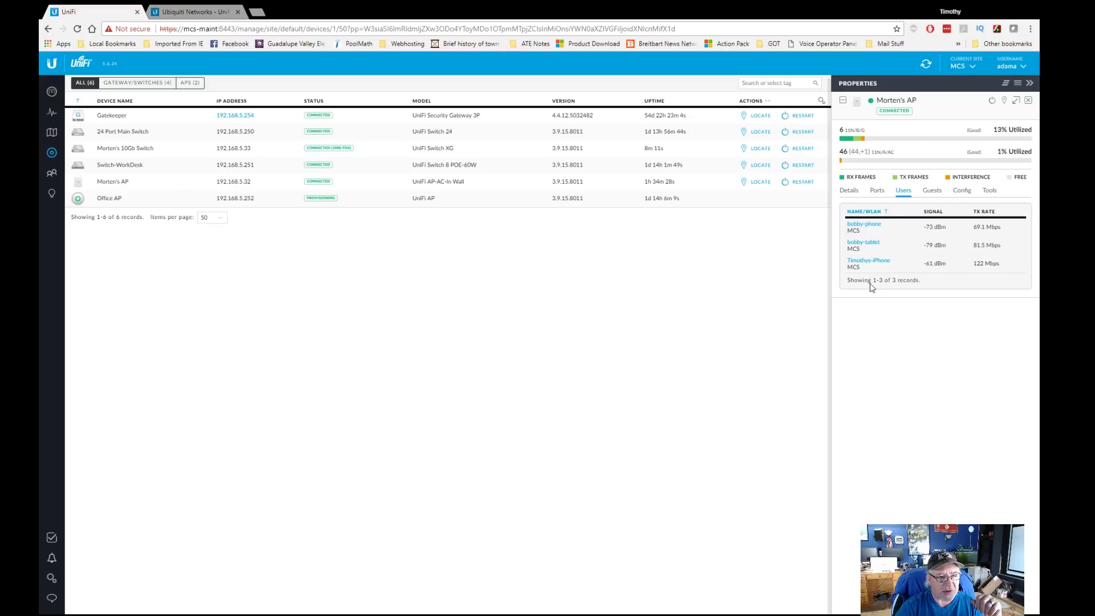
{"action": "left_click", "coordinate": [1028, 102]}
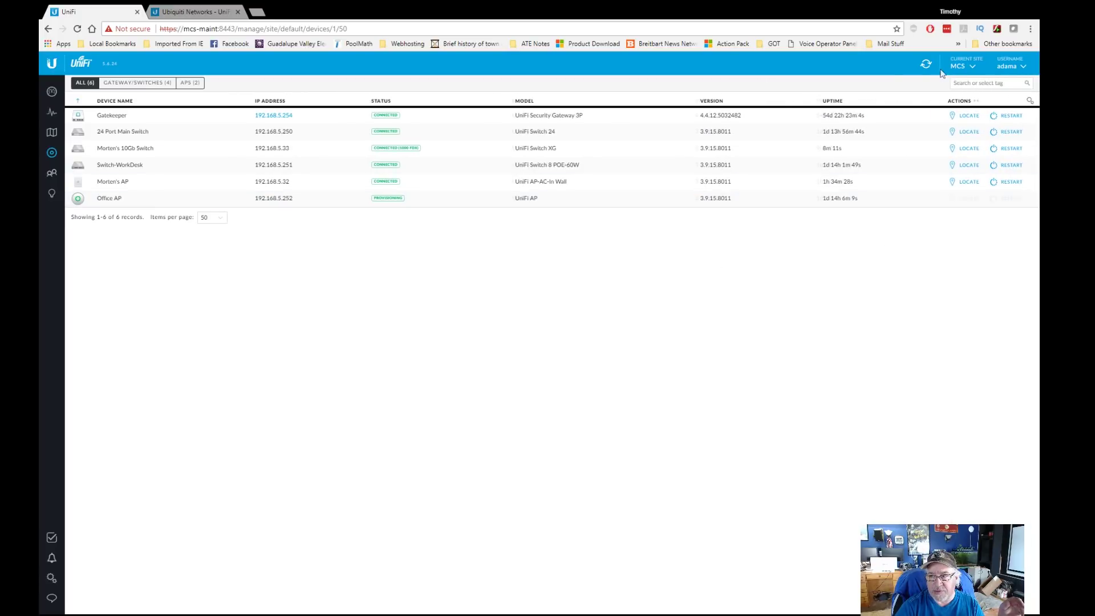
{"action": "left_click", "coordinate": [331, 199]}
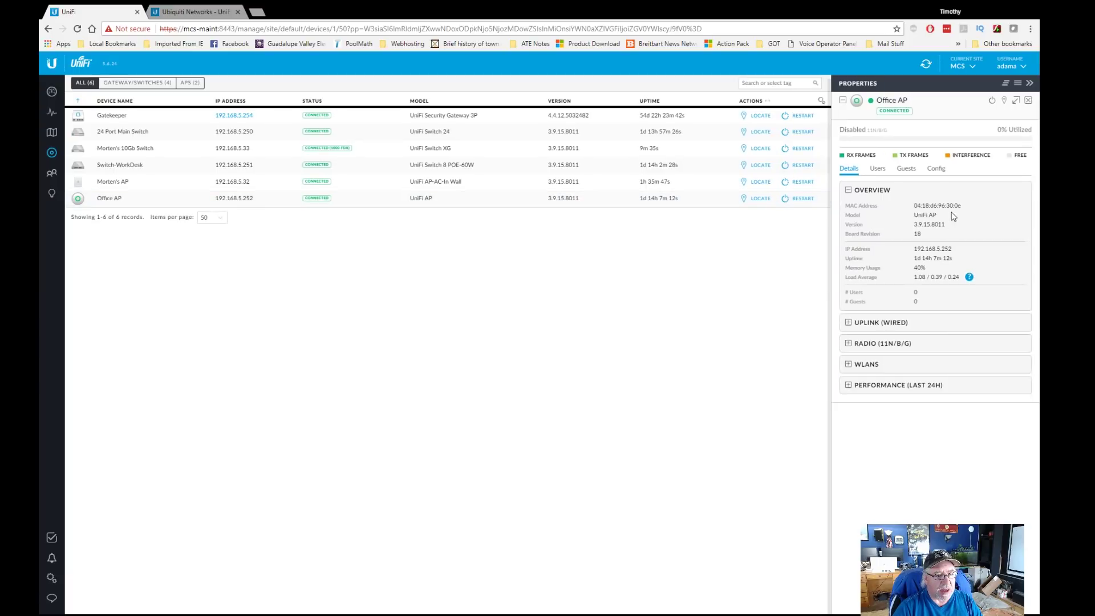
{"action": "left_click", "coordinate": [911, 171]}
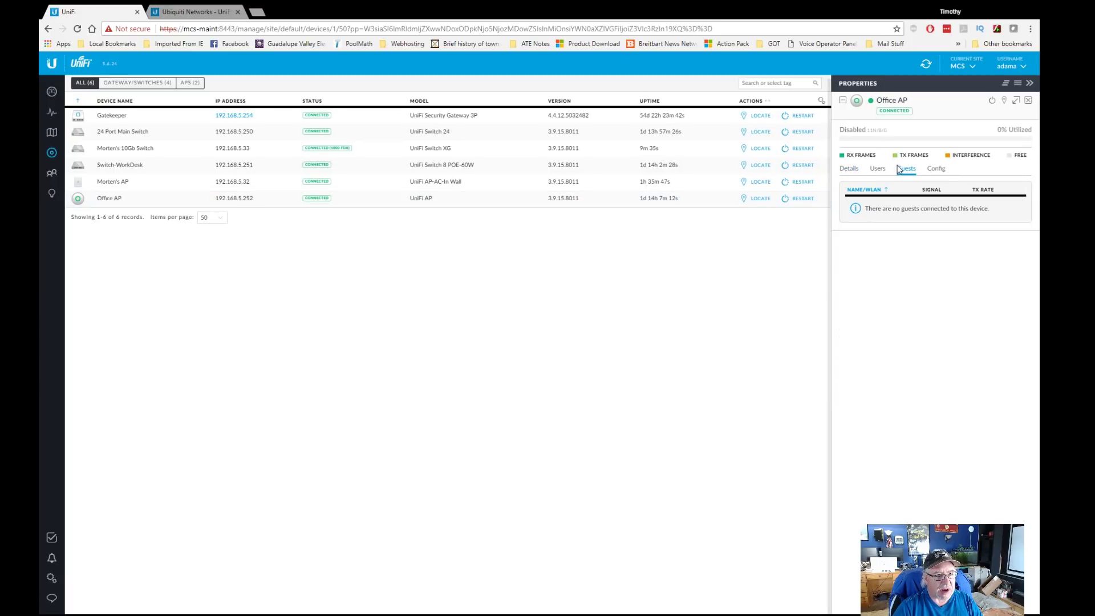
{"action": "left_click", "coordinate": [1029, 102]}
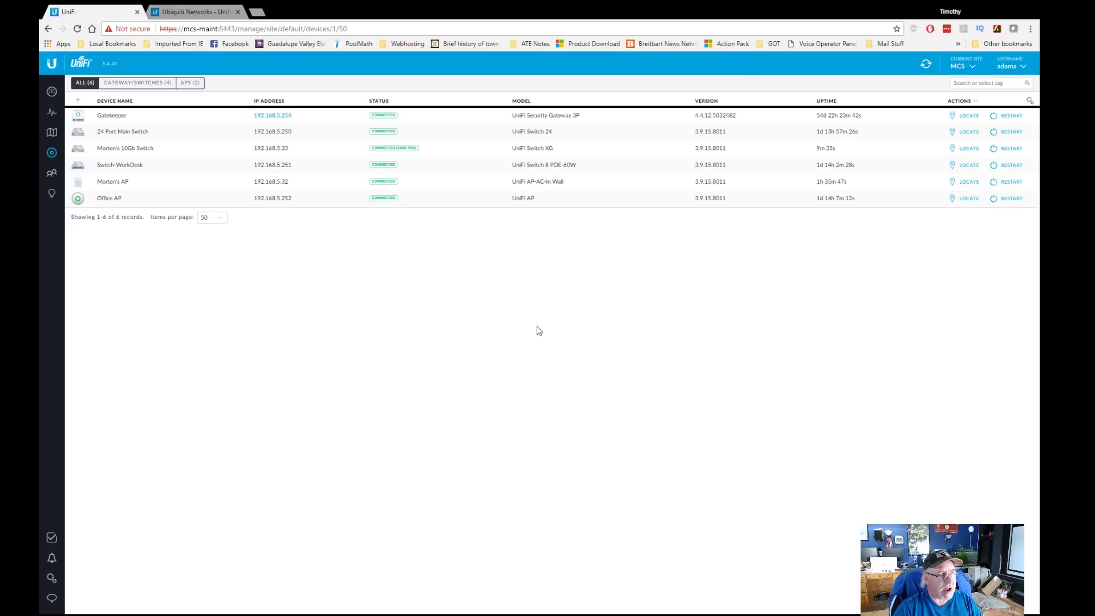
Step: Forget Morten's AP via Manage Device, confirm the removal, and dismiss the notice
{"action": "left_click", "coordinate": [116, 184]}
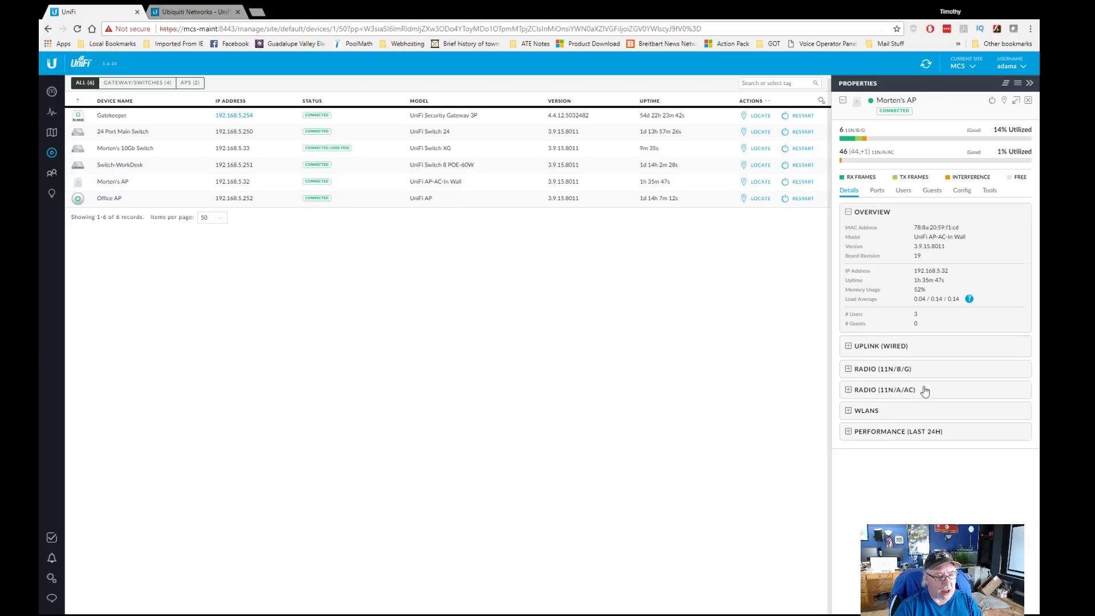
{"action": "left_click", "coordinate": [964, 192]}
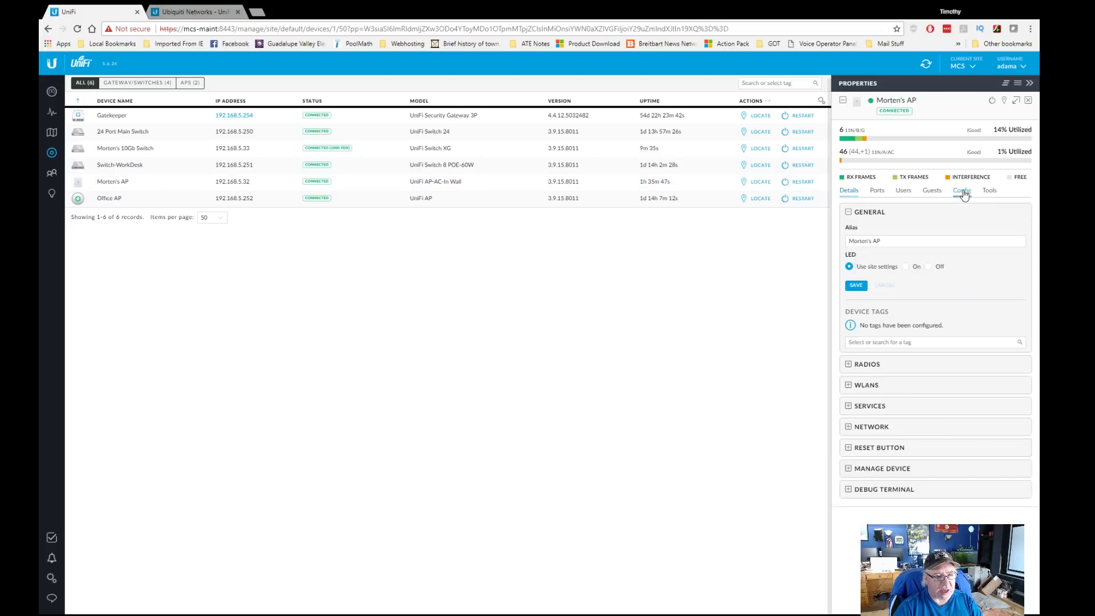
{"action": "left_click", "coordinate": [849, 470]}
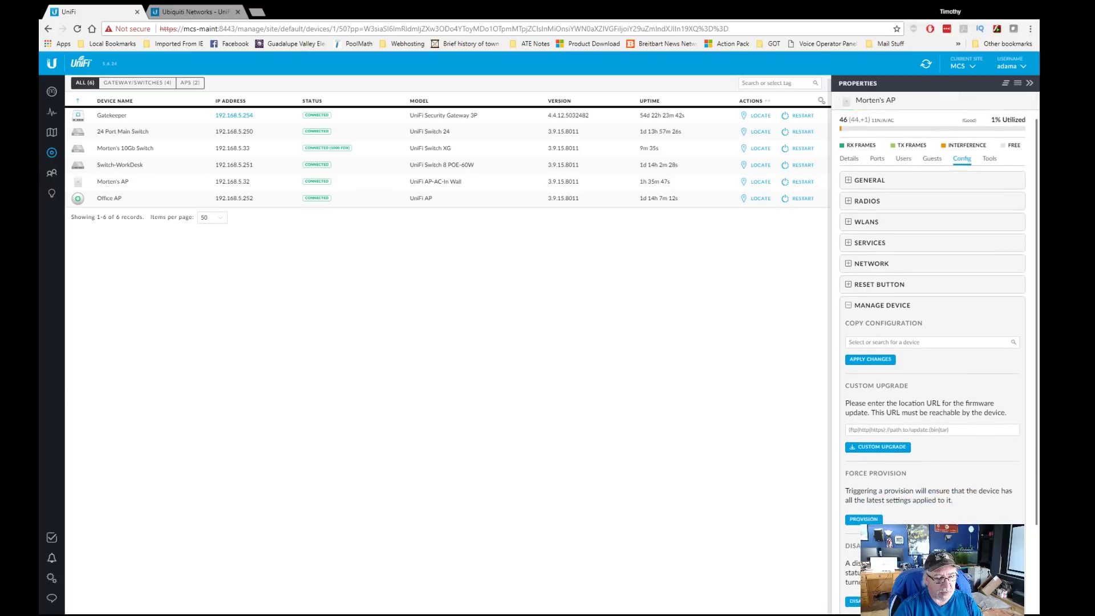
{"action": "scroll", "coordinate": [1027, 461], "scroll_direction": "down", "scroll_amount": 3}
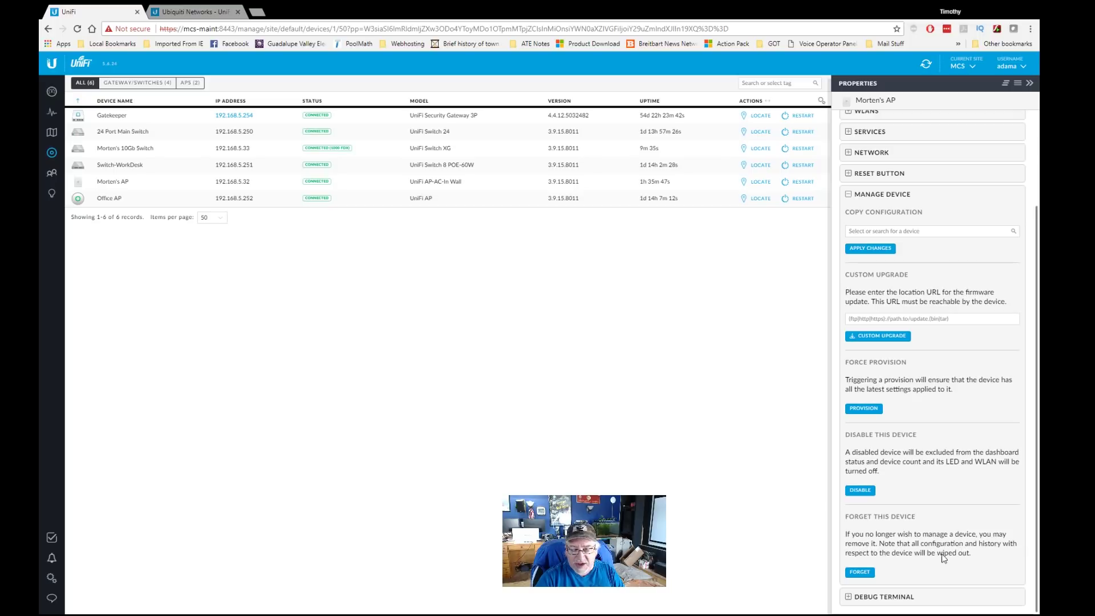
{"action": "left_click", "coordinate": [869, 572]}
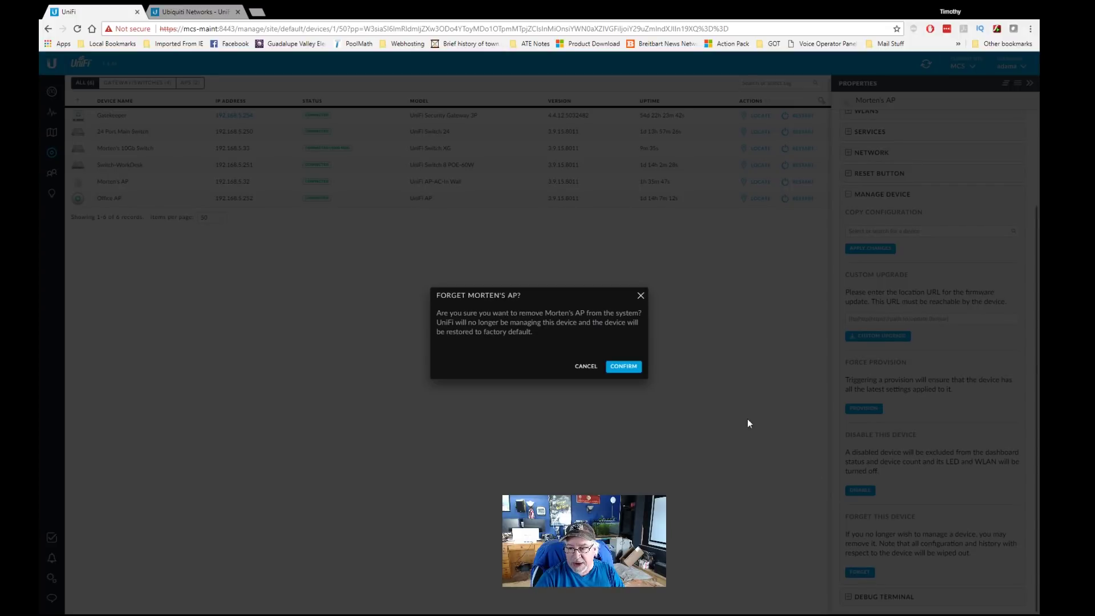
{"action": "left_click", "coordinate": [614, 366]}
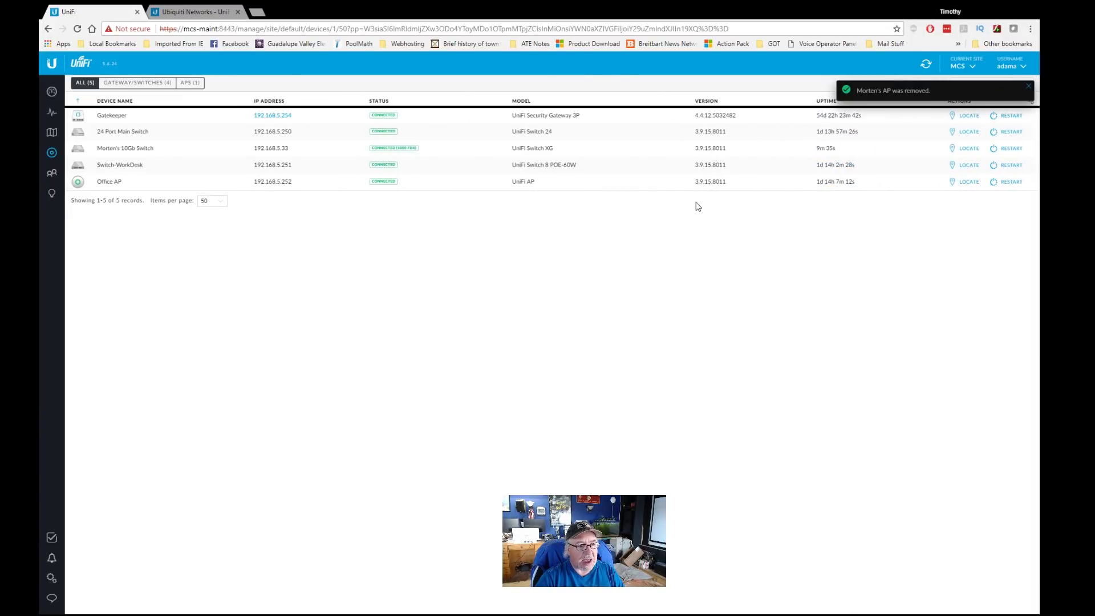
{"action": "left_click", "coordinate": [1028, 85]}
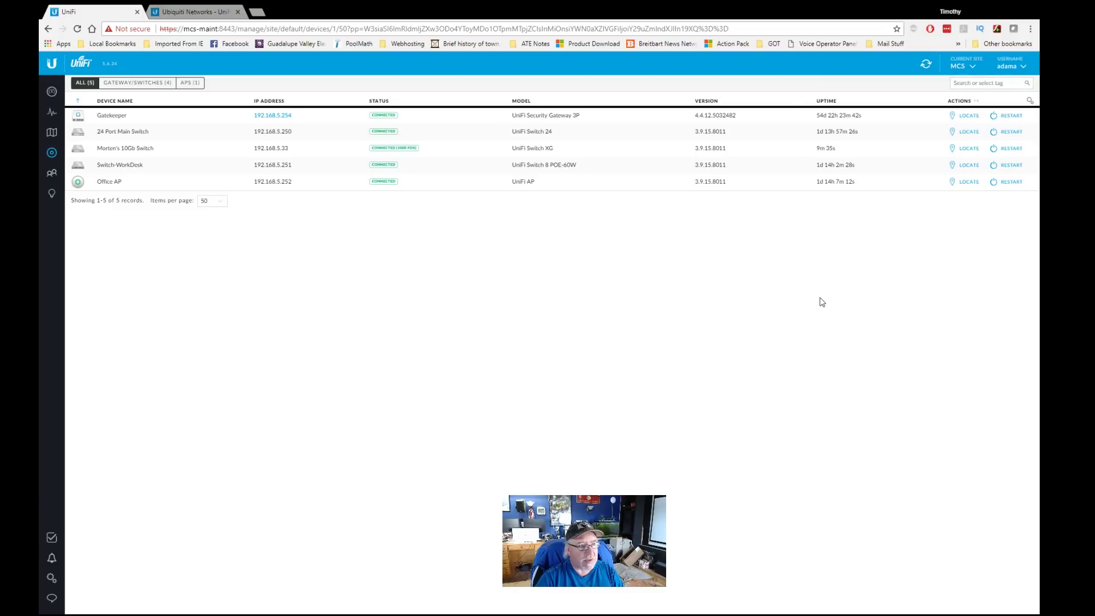
Step: Forget Morten's 10Gb Switch via Manage Device, confirm, and dismiss the removal notice
{"action": "left_click", "coordinate": [130, 149]}
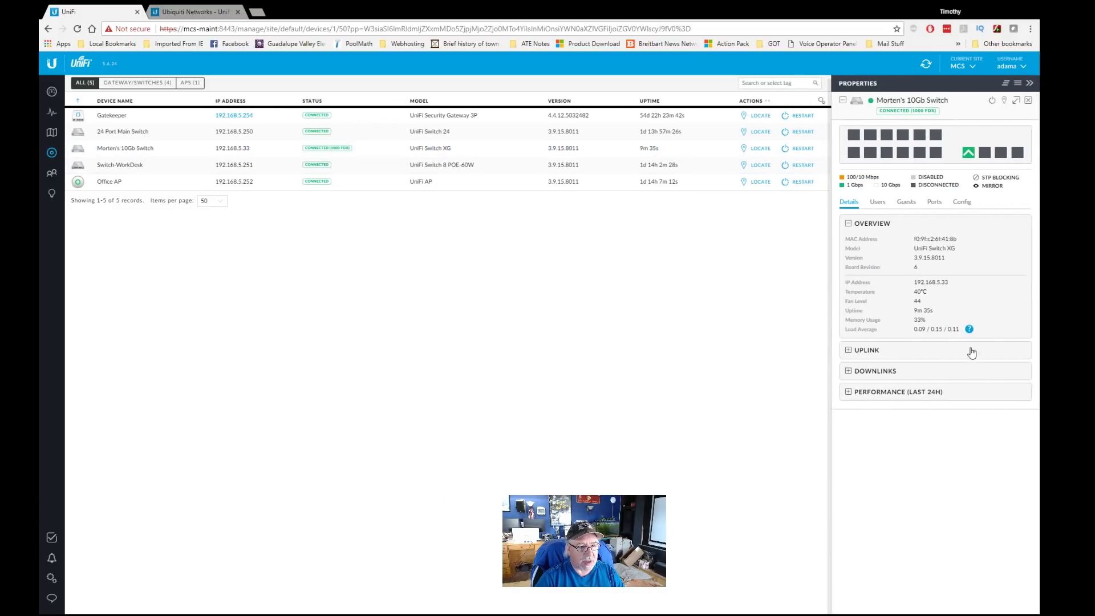
{"action": "left_click", "coordinate": [971, 208]}
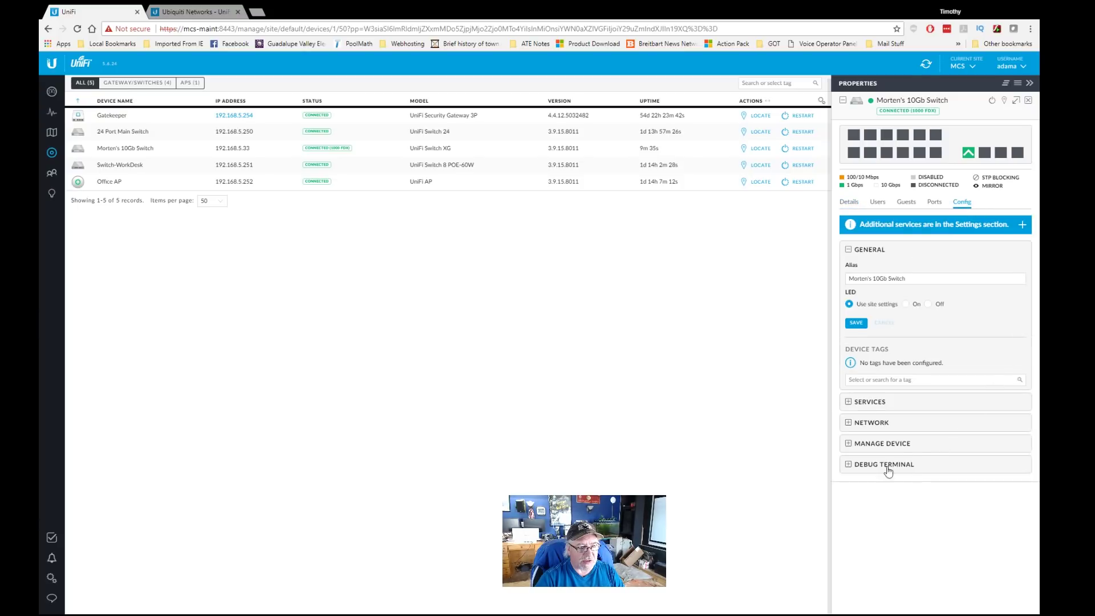
{"action": "left_click", "coordinate": [849, 445]}
{"action": "scroll", "coordinate": [990, 472], "scroll_direction": "down", "scroll_amount": 1}
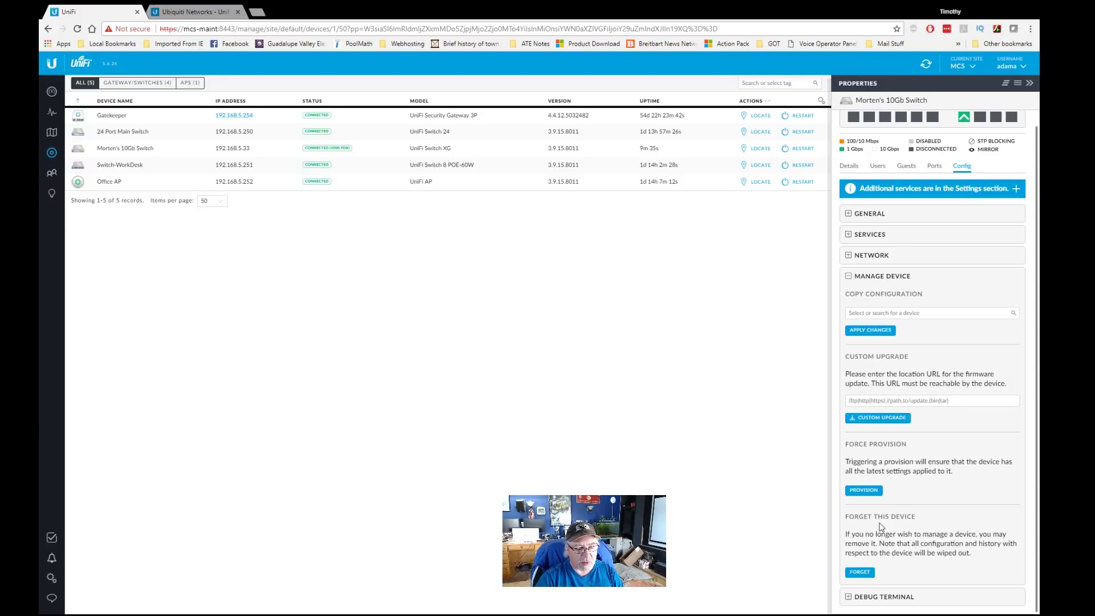
{"action": "left_click", "coordinate": [861, 572]}
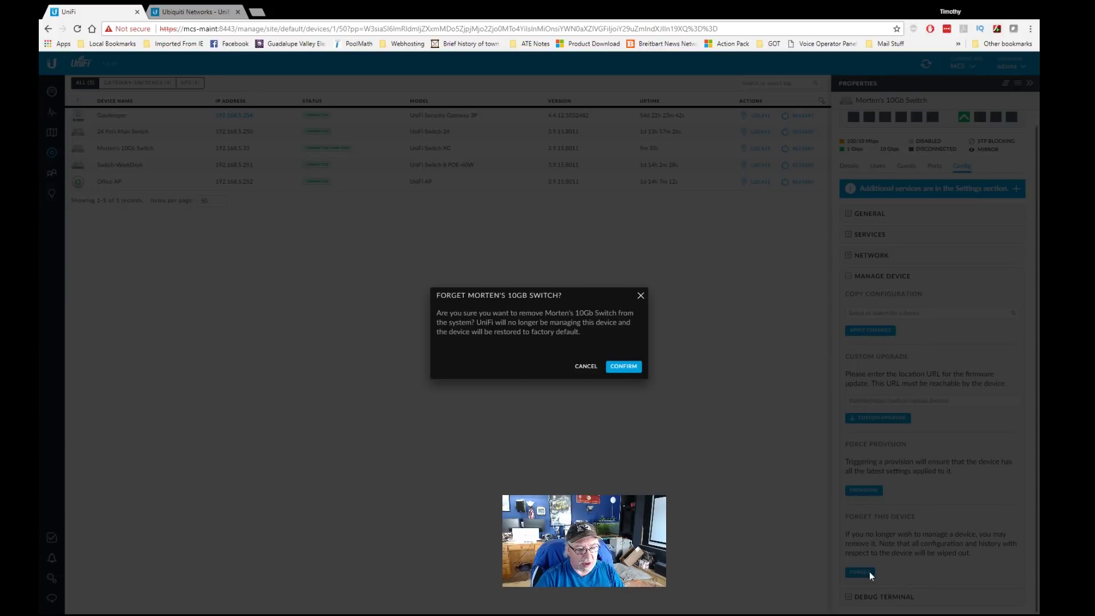
{"action": "left_click", "coordinate": [619, 369]}
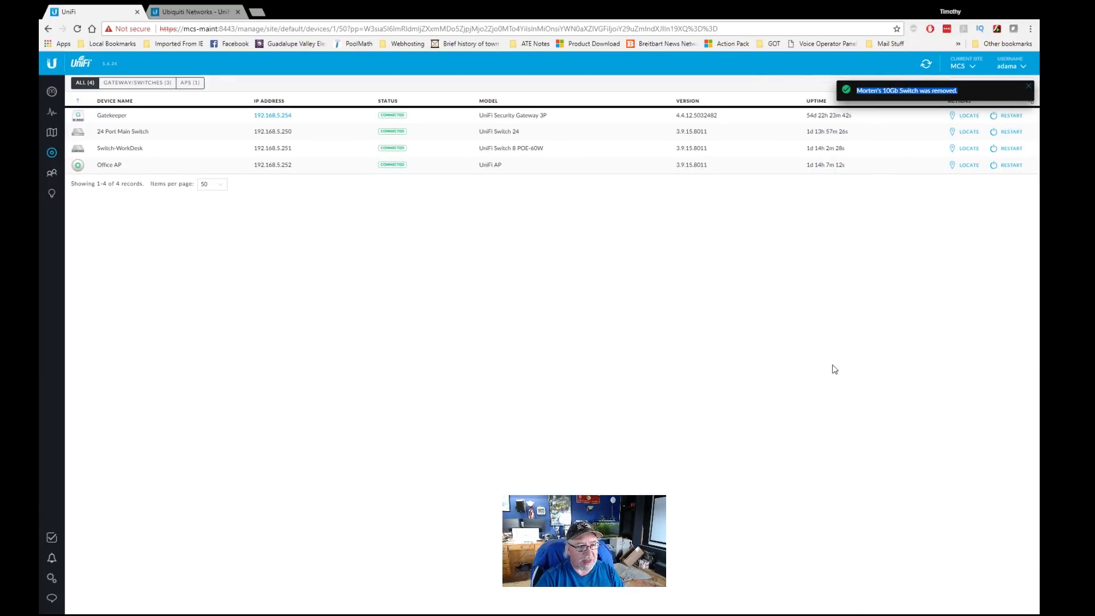
{"action": "triple_click", "coordinate": [1031, 90]}
{"action": "left_click", "coordinate": [1030, 88]}
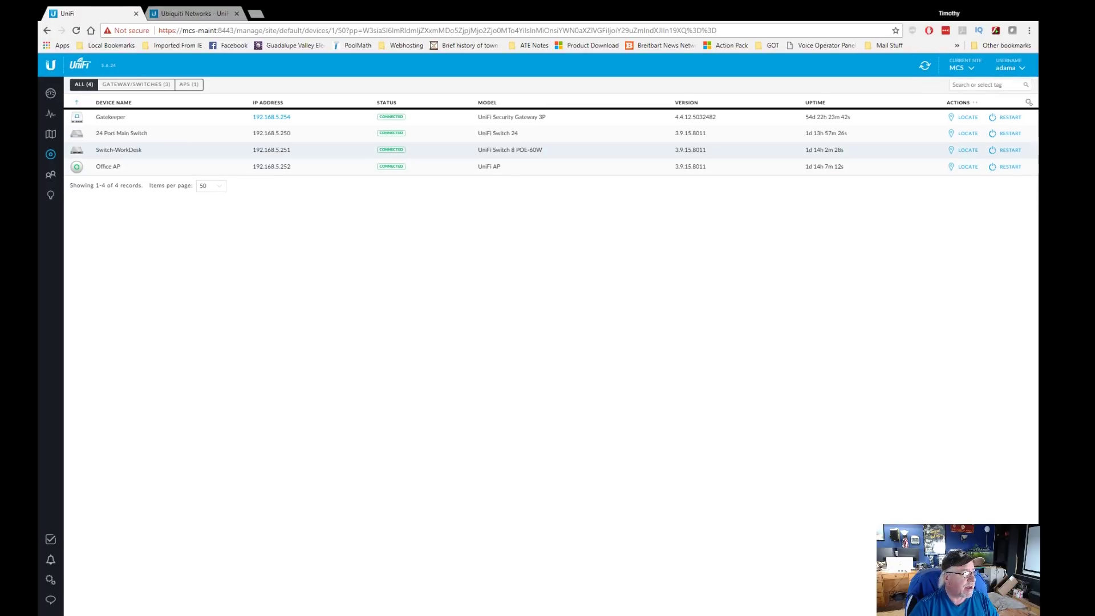
{"action": "left_click", "coordinate": [128, 167]}
{"action": "left_click", "coordinate": [905, 171]}
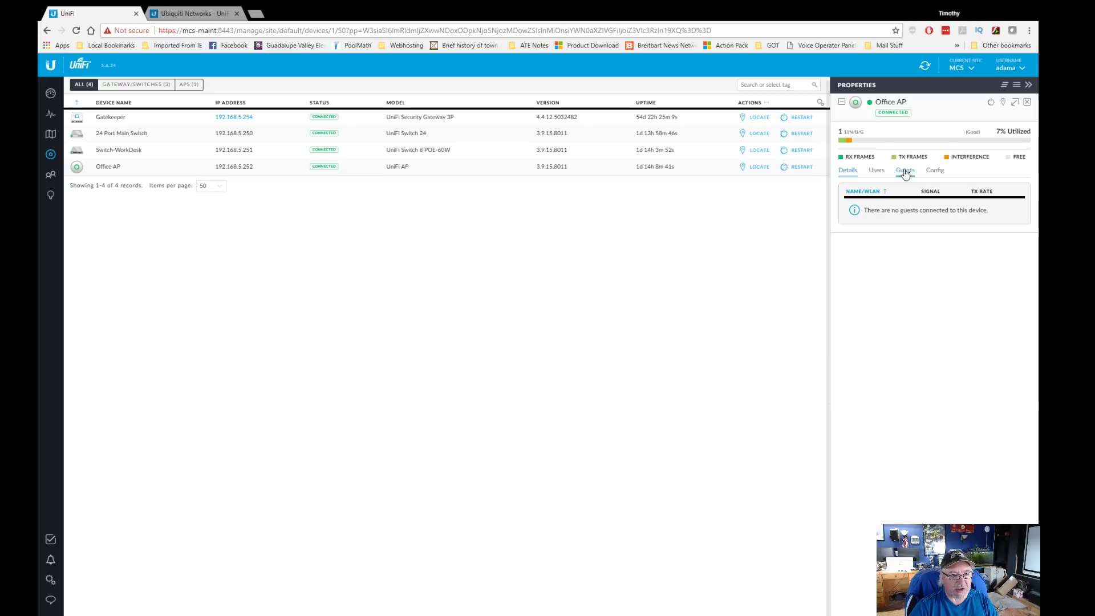
{"action": "left_click", "coordinate": [877, 172]}
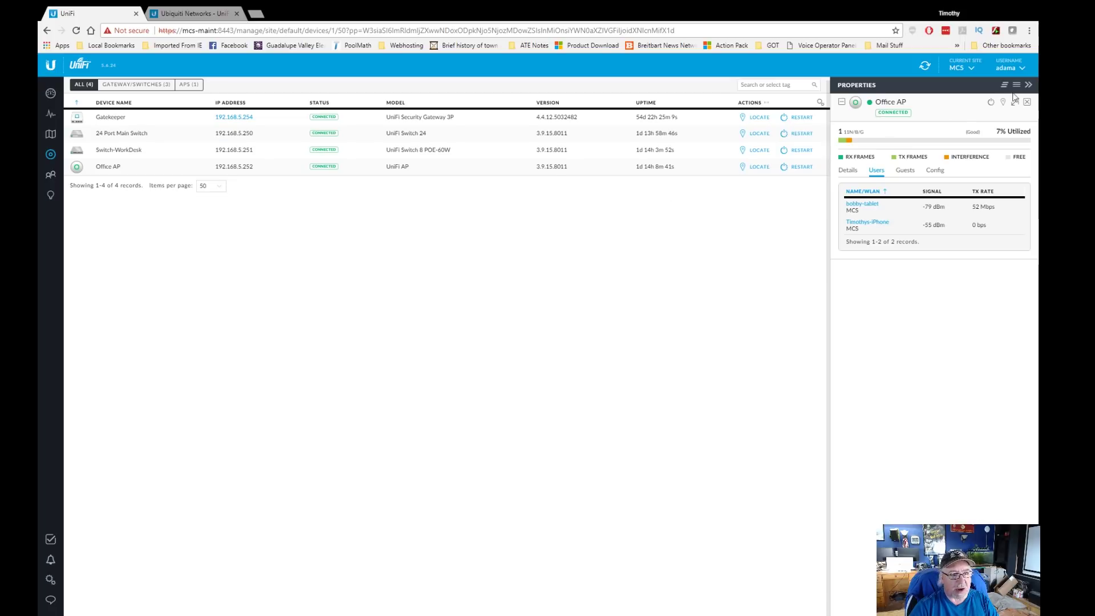
{"action": "left_click", "coordinate": [1029, 104]}
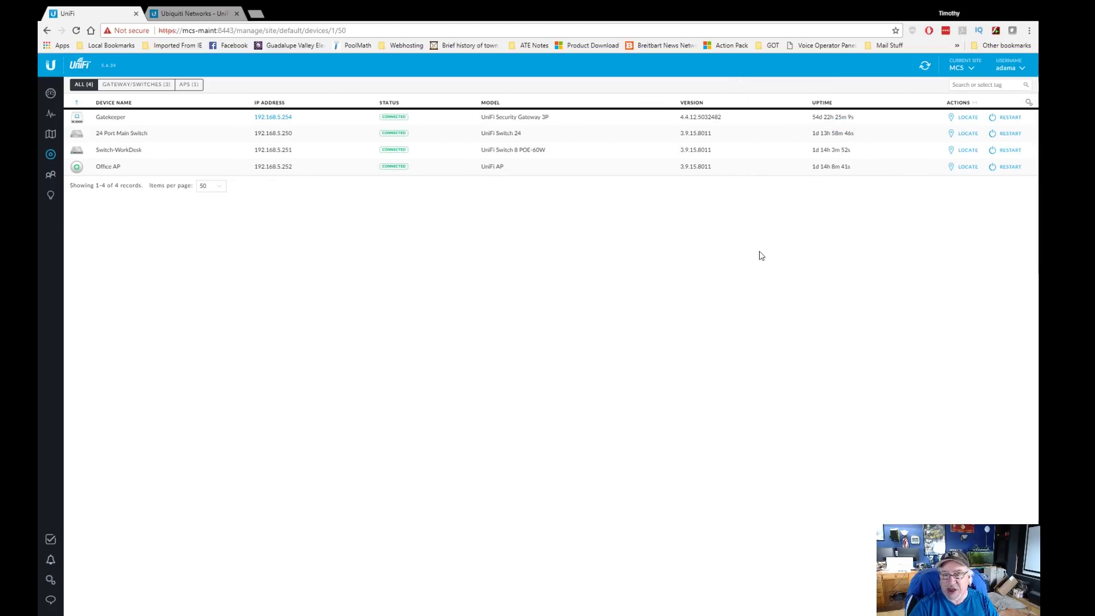